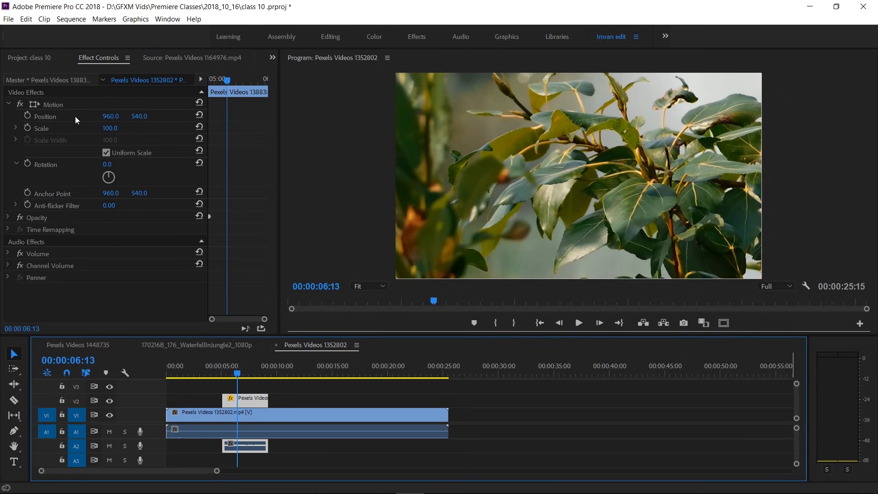
# - Reset the upper clip's Motion settings and enable Position keyframing at the clip's start, 00:00:05:03
pyautogui.moveTo(113, 124)
pyautogui.mouseDown()
pyautogui.moveTo(84, 124)
pyautogui.moveTo(133, 116)
pyautogui.moveTo(116, 117)
pyautogui.mouseUp()
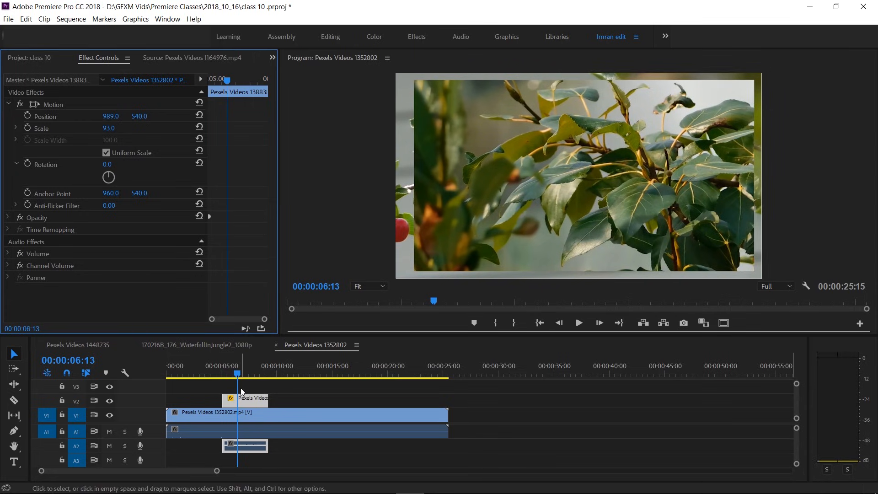
pyautogui.click(238, 374)
pyautogui.moveTo(238, 374); pyautogui.dragTo(222, 374)
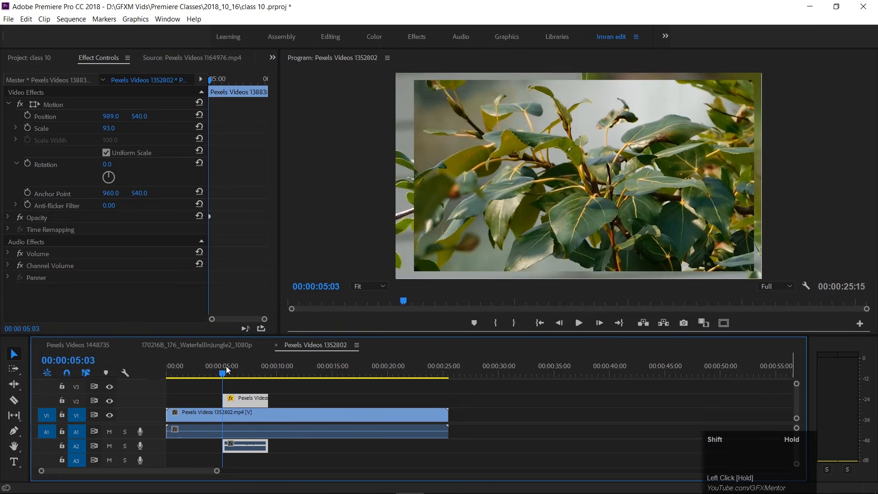
pyautogui.click(200, 104)
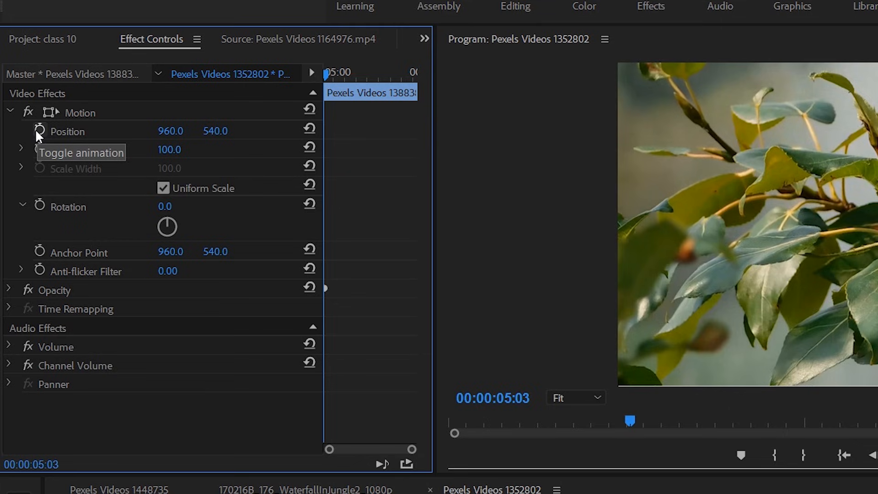
pyautogui.click(36, 131)
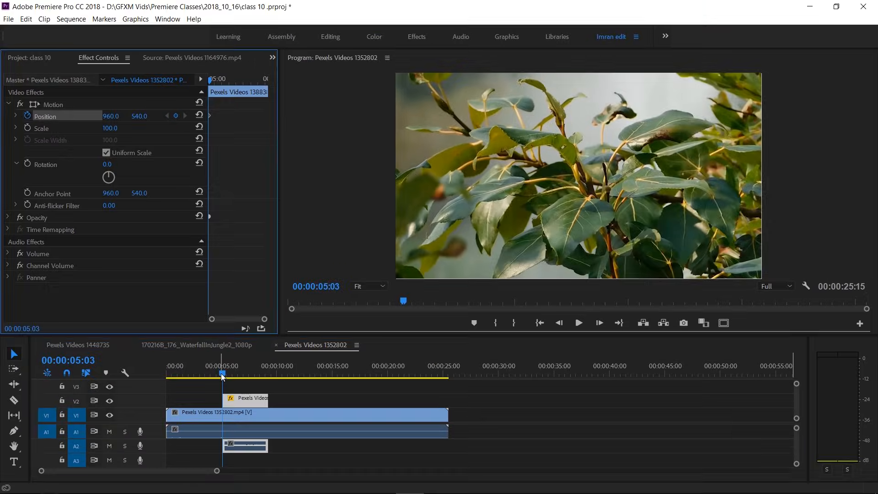
# - Add a second Position keyframe at 00:00:05:17 with the values 1516.0, 280.0
pyautogui.moveTo(223, 375); pyautogui.dragTo(227, 376)
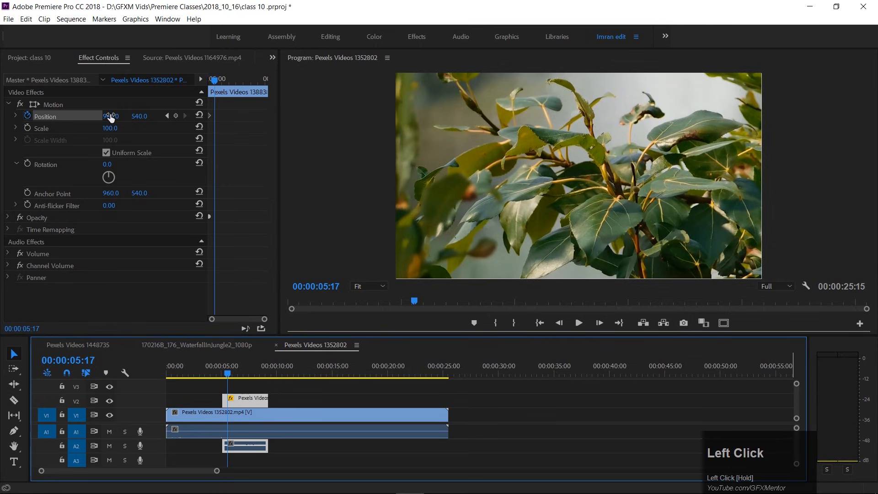
pyautogui.moveTo(114, 118); pyautogui.dragTo(368, 118)
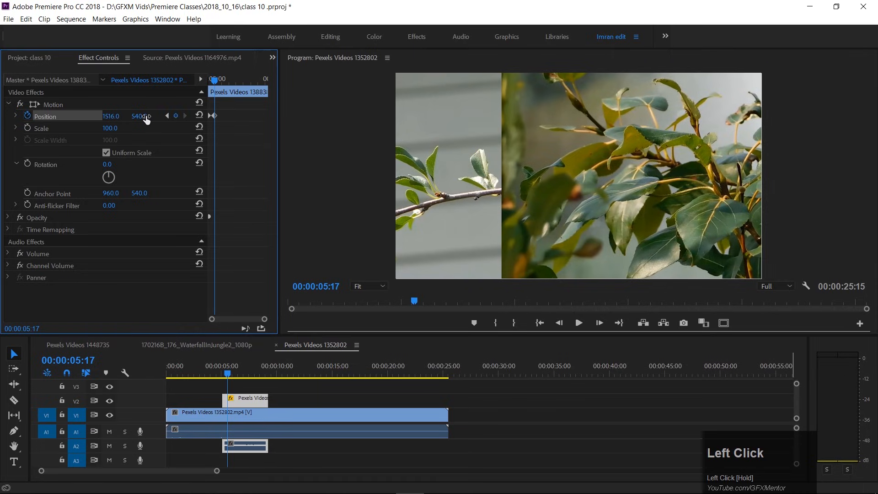
pyautogui.moveTo(143, 117); pyautogui.dragTo(24, 117)
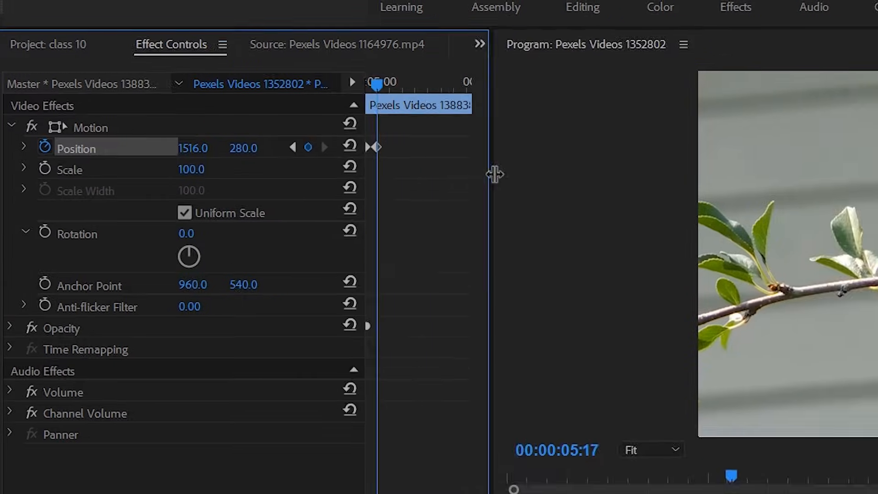
# - Widen Effect Controls and its keyframe area, and play the position animation from the clip's start
pyautogui.moveTo(277, 128); pyautogui.dragTo(388, 131)
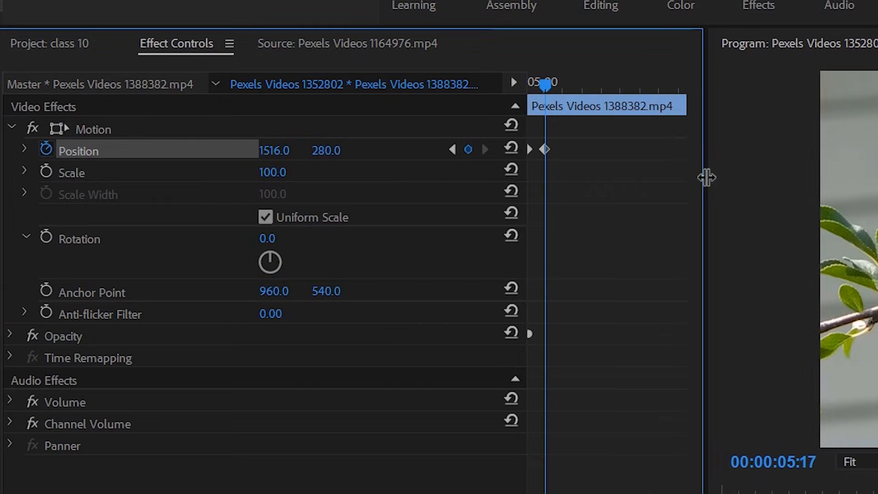
pyautogui.moveTo(525, 183); pyautogui.dragTo(387, 183)
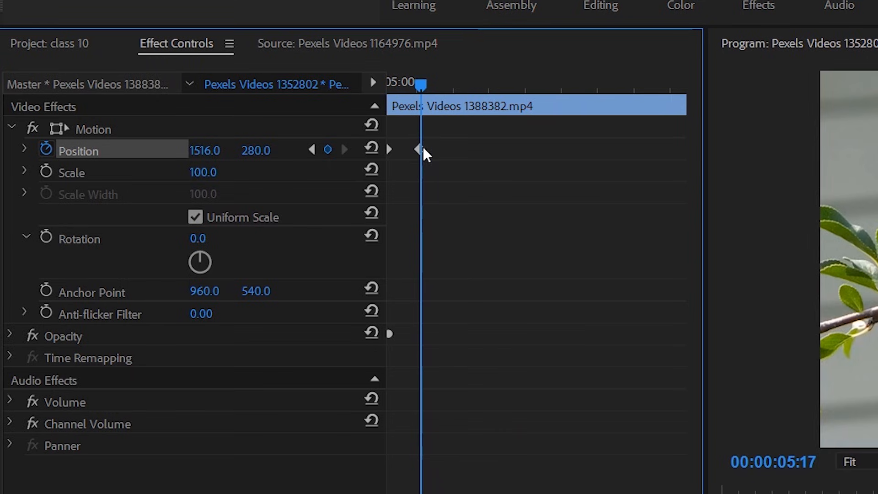
pyautogui.moveTo(421, 82); pyautogui.dragTo(378, 82)
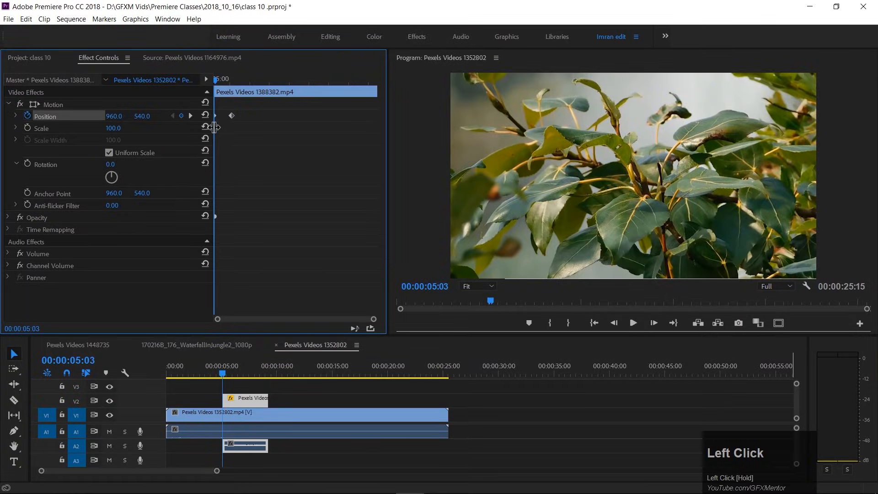
pyautogui.press('space')
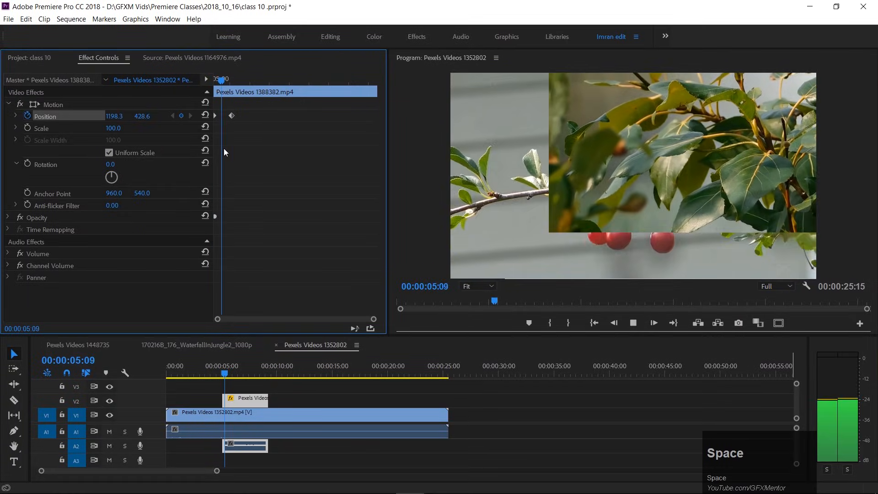
pyautogui.moveTo(239, 81)
pyautogui.mouseDown()
pyautogui.moveTo(215, 81)
pyautogui.moveTo(228, 81)
pyautogui.mouseUp()
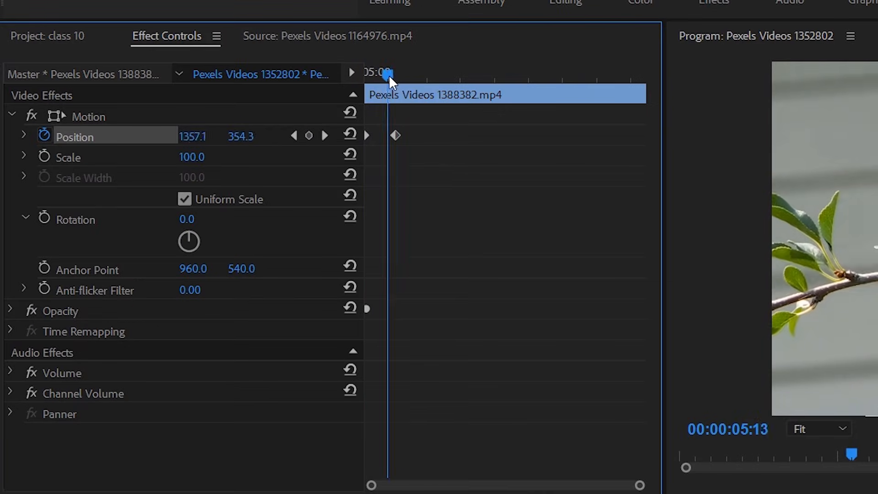
# - Enable Scale keyframing at 100.0 on the first Position keyframe, 00:00:05:03
pyautogui.moveTo(389, 75); pyautogui.dragTo(355, 75)
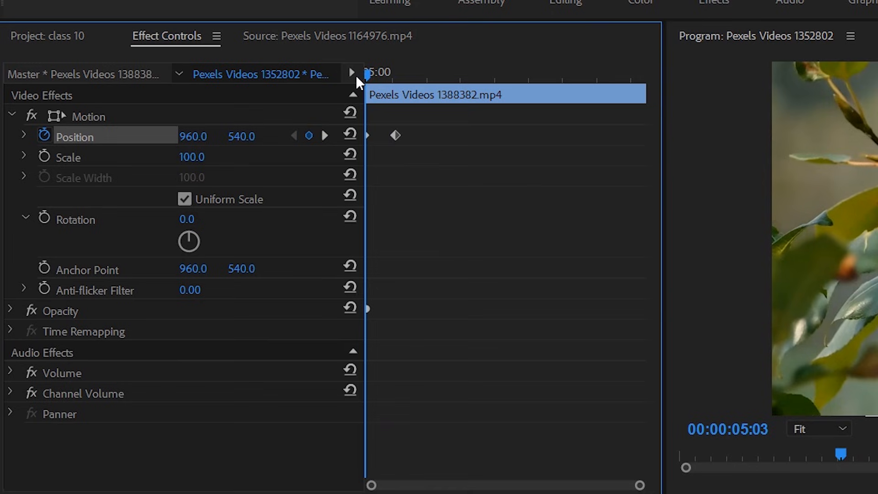
pyautogui.click(44, 156)
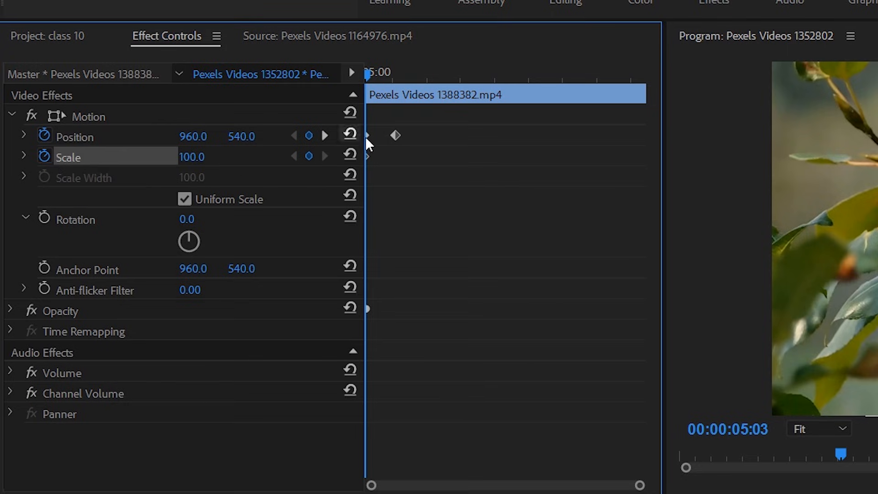
pyautogui.moveTo(369, 72)
pyautogui.mouseDown()
pyautogui.moveTo(394, 73)
pyautogui.moveTo(365, 73)
pyautogui.mouseUp()
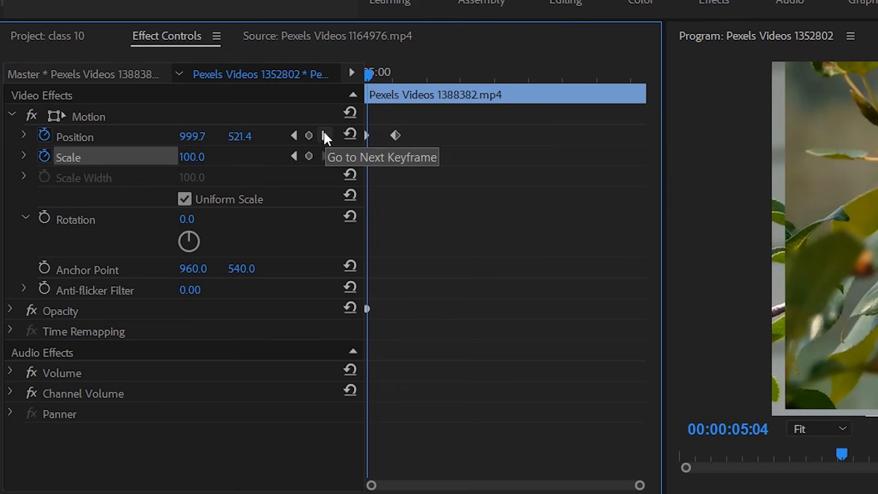
pyautogui.click(295, 135)
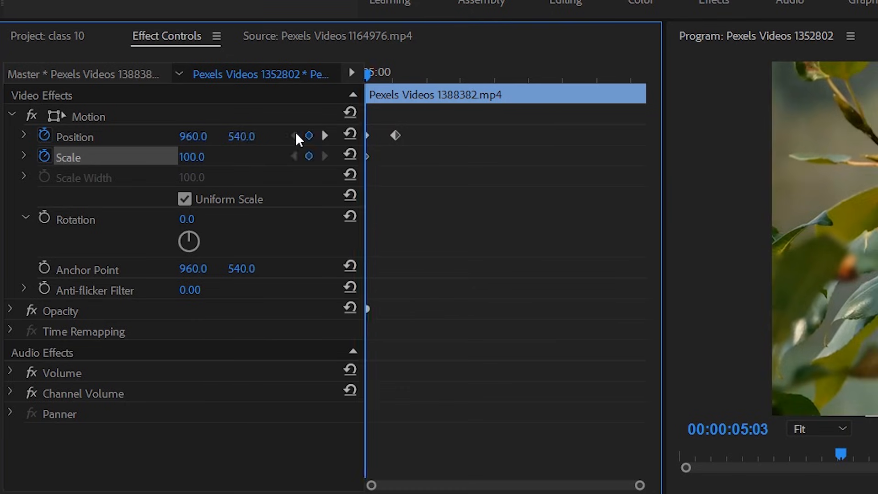
# - At the second Position keyframe, 00:00:05:17, set Scale to 39.0 and the horizontal Position to 1471.0
pyautogui.click(324, 136)
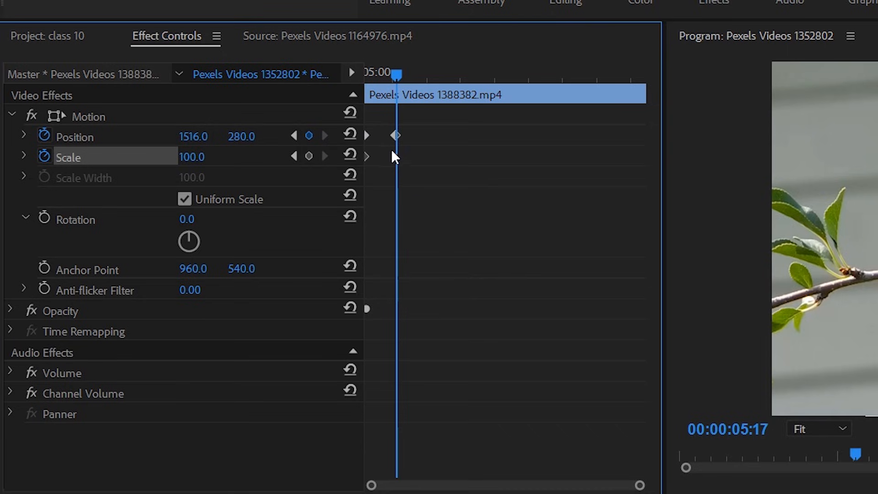
pyautogui.moveTo(393, 70); pyautogui.dragTo(355, 72)
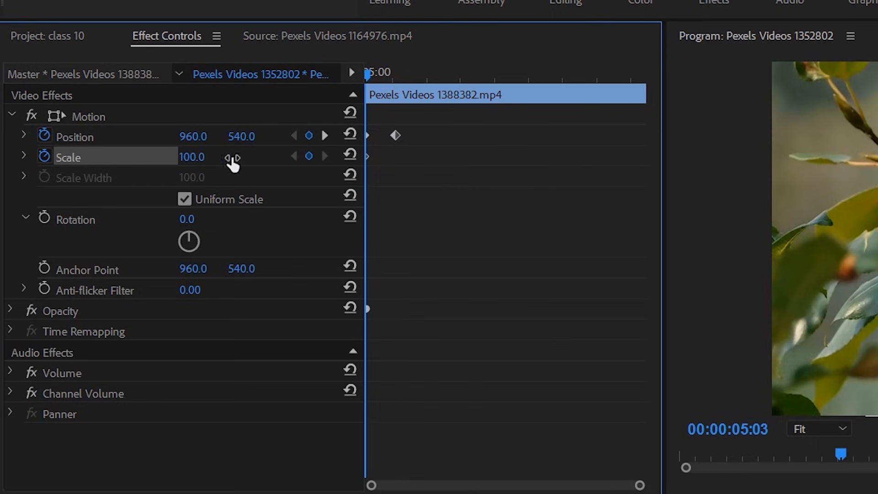
pyautogui.click(324, 136)
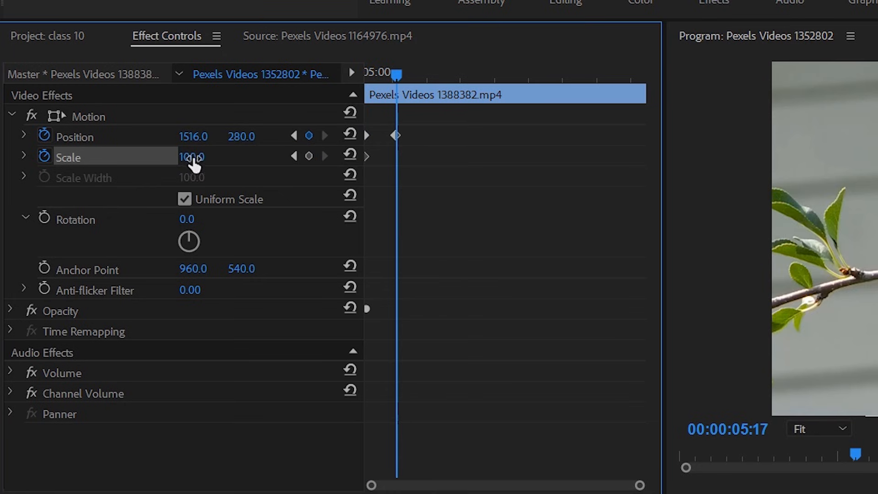
pyautogui.moveTo(191, 157); pyautogui.dragTo(163, 157)
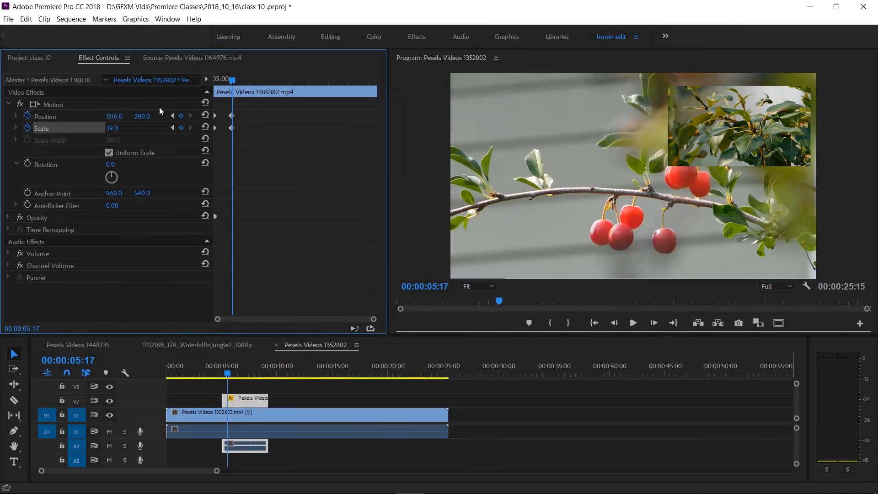
pyautogui.moveTo(115, 118); pyautogui.dragTo(93, 118)
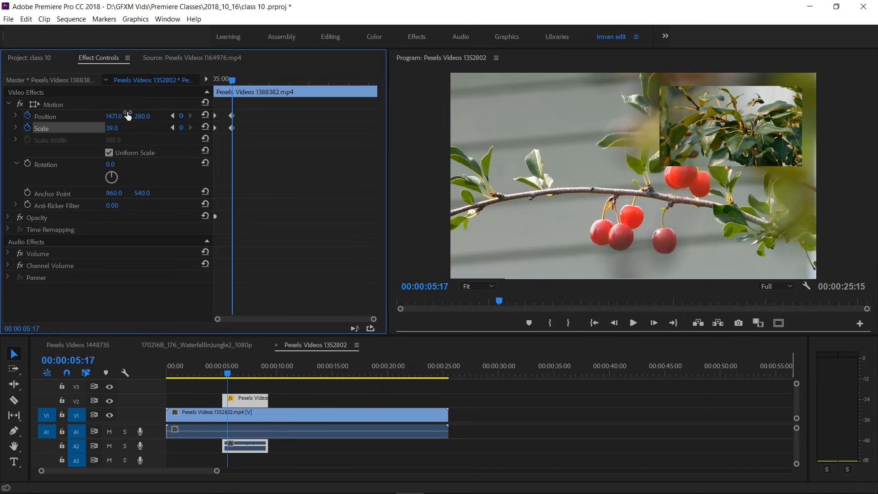
# - Play the combined position and scale animation repeatedly from near the clip's start
pyautogui.moveTo(231, 84); pyautogui.dragTo(188, 84)
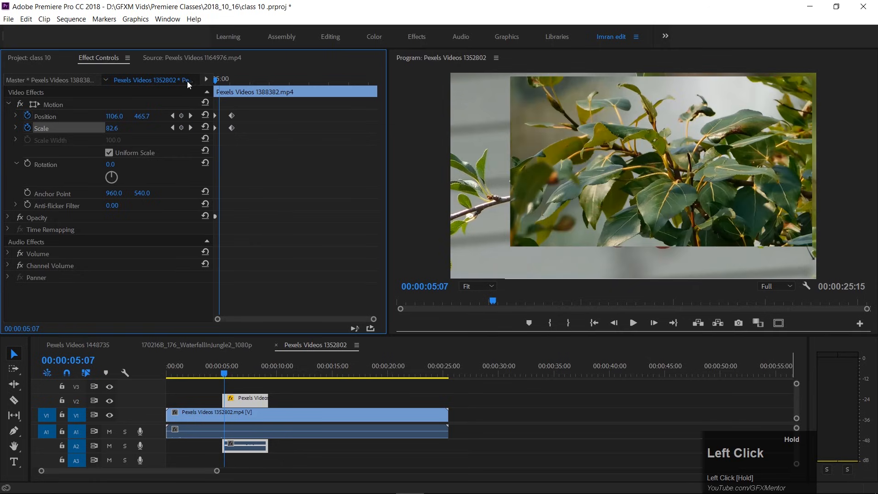
pyautogui.press('space')
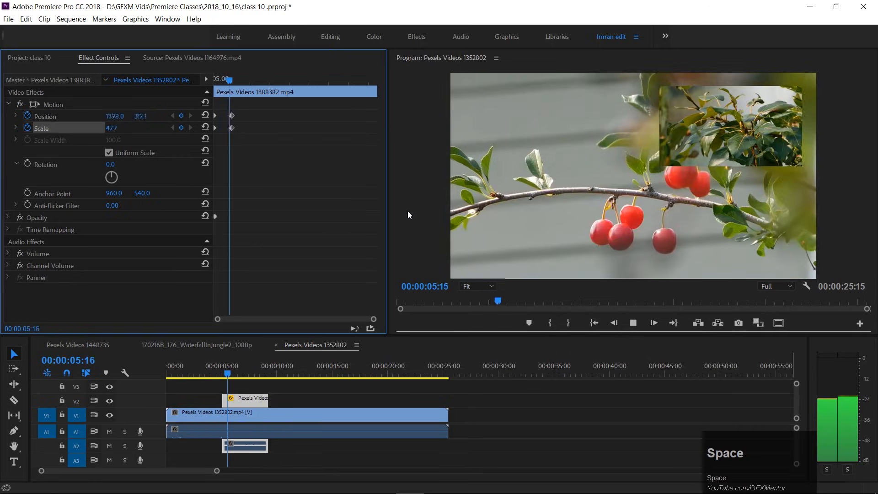
pyautogui.moveTo(274, 81); pyautogui.dragTo(187, 83)
pyautogui.press('space')
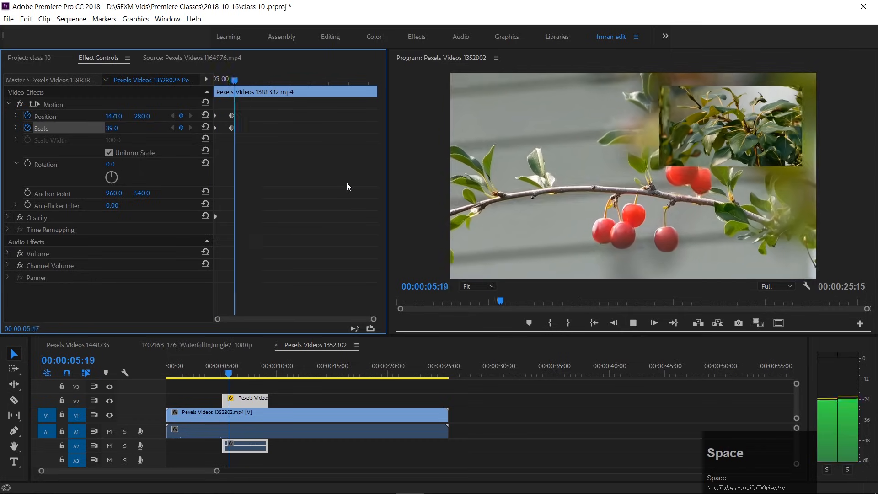
pyautogui.moveTo(243, 77); pyautogui.dragTo(181, 77)
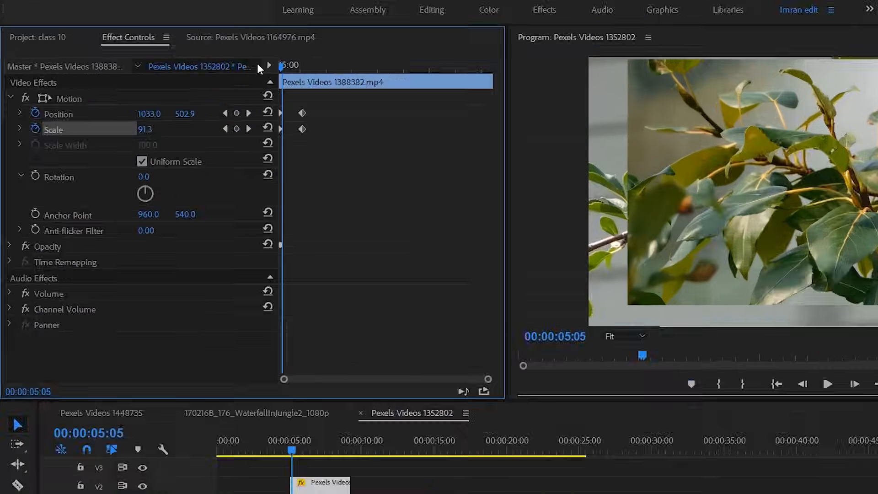
# - Shift all Position and Scale keyframes further into the clip, with the last pair at 00:00:06:17, and scrub through the animation
pyautogui.press('Left')
pyautogui.press('Left')
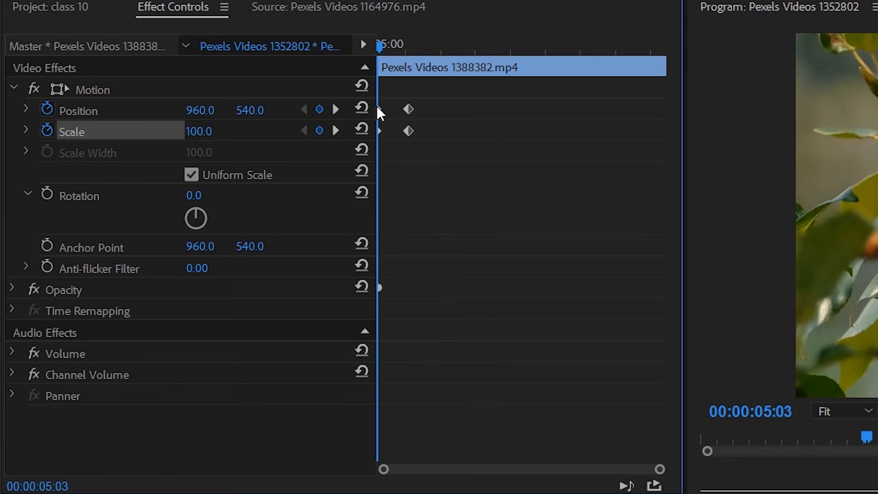
pyautogui.moveTo(435, 100); pyautogui.dragTo(480, 128)
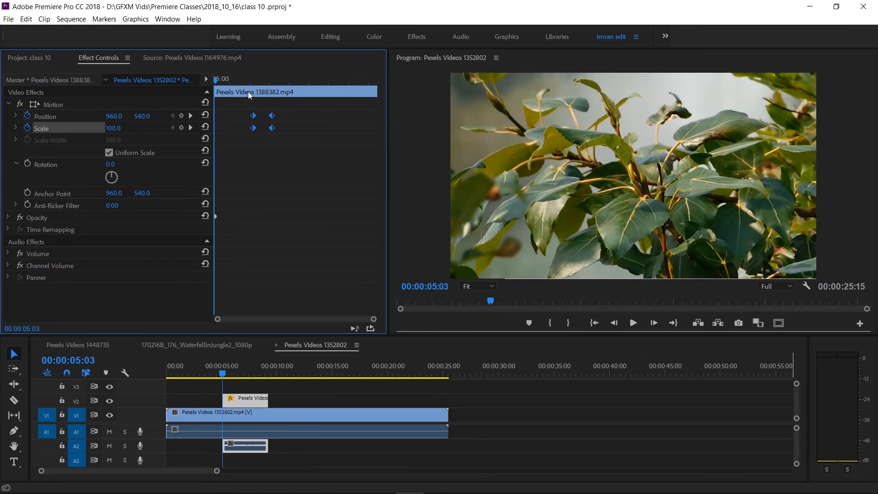
pyautogui.moveTo(245, 81); pyautogui.dragTo(270, 81)
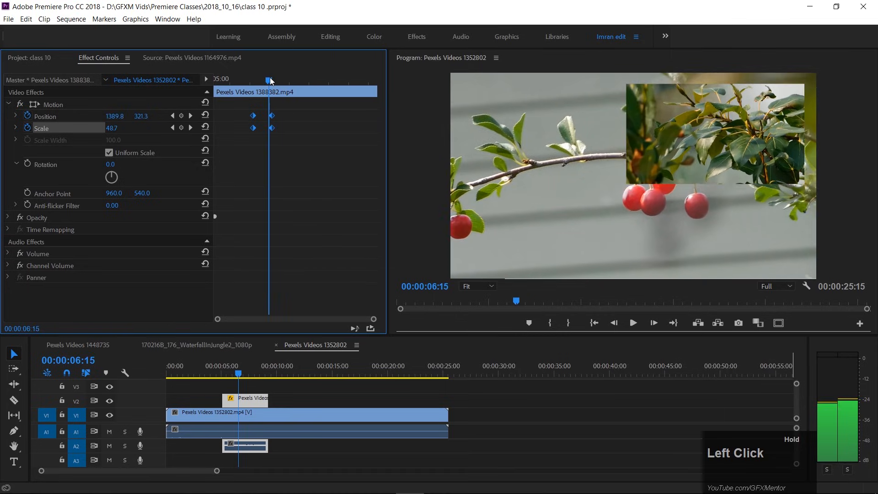
# - Keyframe Rotation from 0.0 at the last Position keyframe, 00:00:06:17, to 357.0 at 00:00:07:02
pyautogui.click(190, 115)
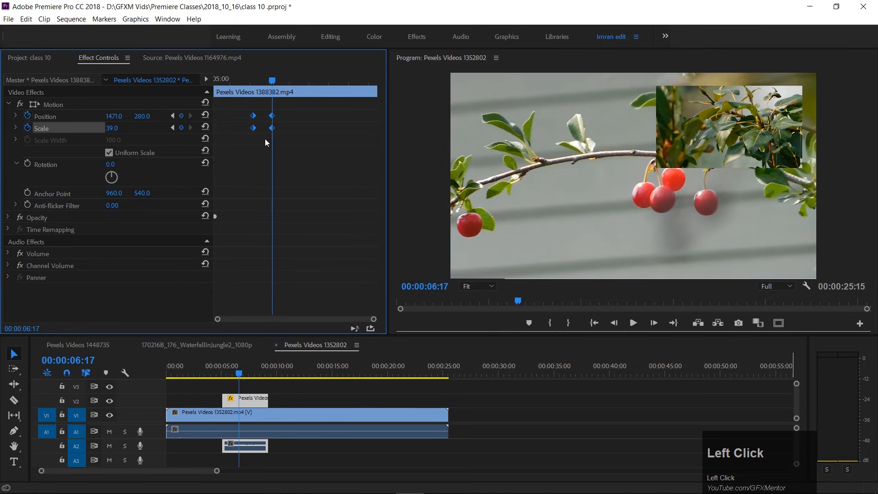
pyautogui.click(27, 164)
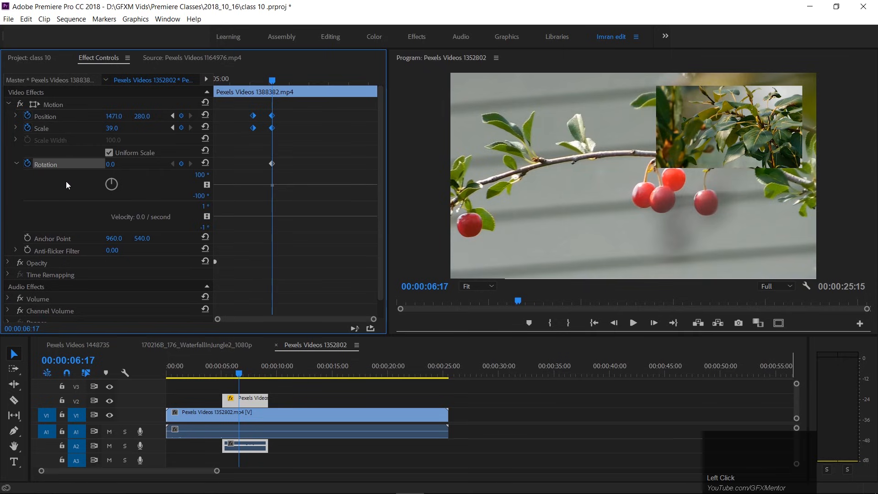
pyautogui.moveTo(269, 80); pyautogui.dragTo(293, 84)
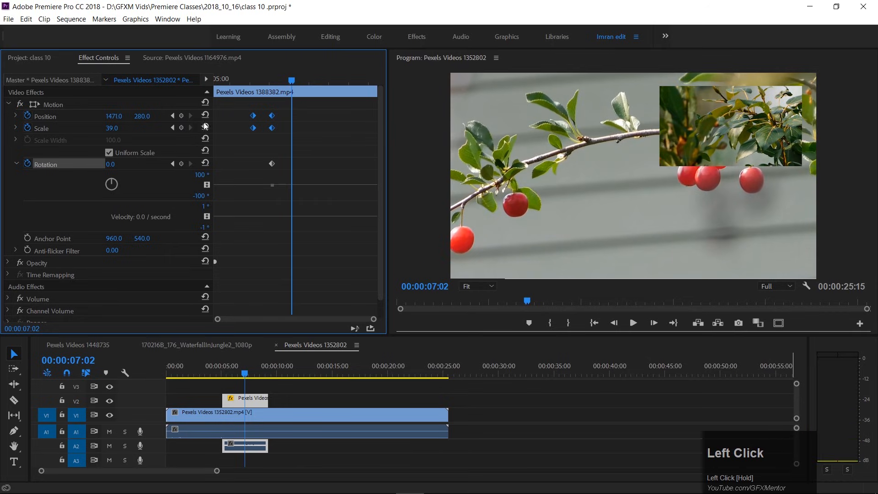
pyautogui.moveTo(111, 166); pyautogui.dragTo(274, 166)
# - Set the Rotation keyframe at 00:00:07:02 to 360 degrees for one full turn
pyautogui.click(109, 164)
pyautogui.press('Right')
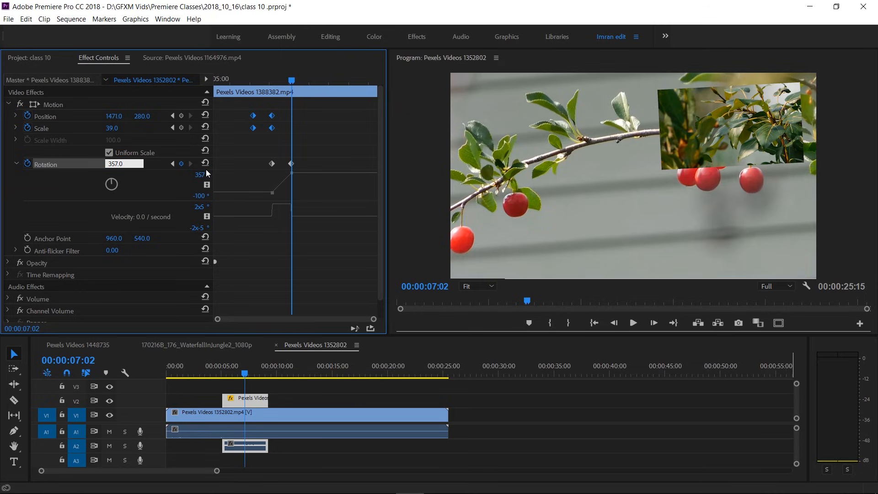
pyautogui.press('BackSpace')
pyautogui.press('BackSpace')
pyautogui.press('BackSpace')
pyautogui.press('BackSpace')
pyautogui.press('BackSpace')
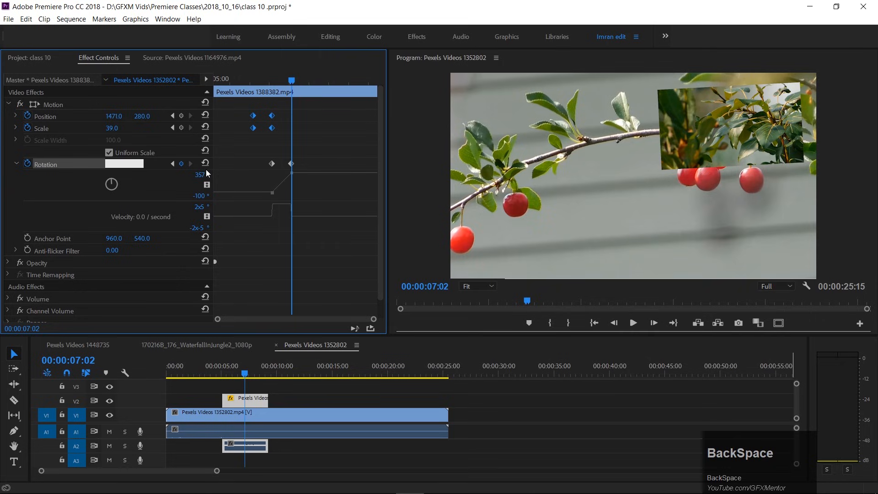
pyautogui.write('3')
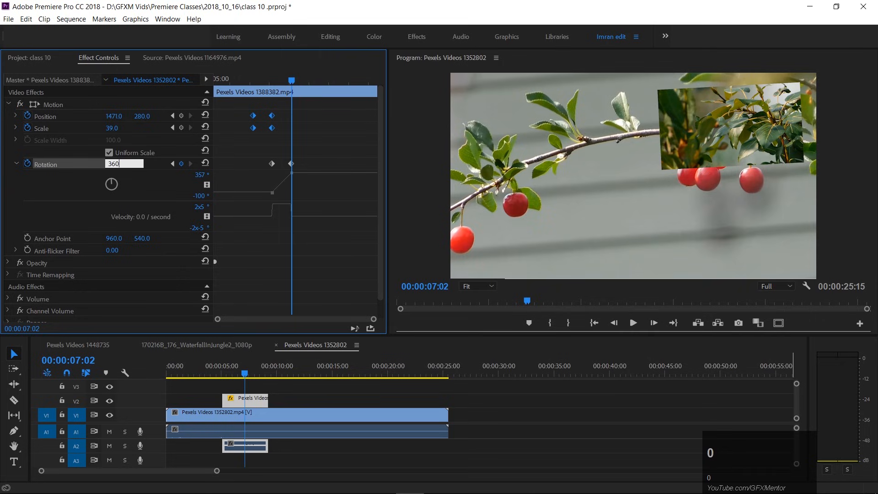
pyautogui.write('60')
pyautogui.press('Return')
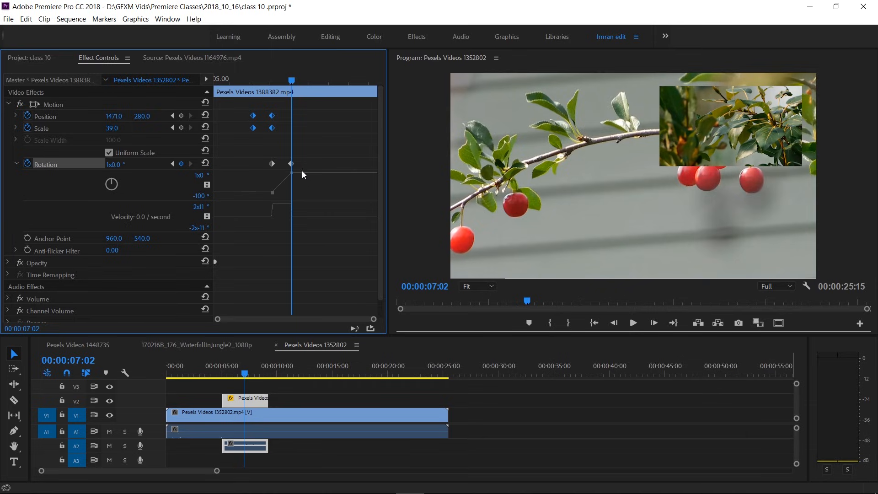
# - Play the position, scale and rotation animation from just before the overlay clip, starting at 00:00:03:20
pyautogui.click(15, 162)
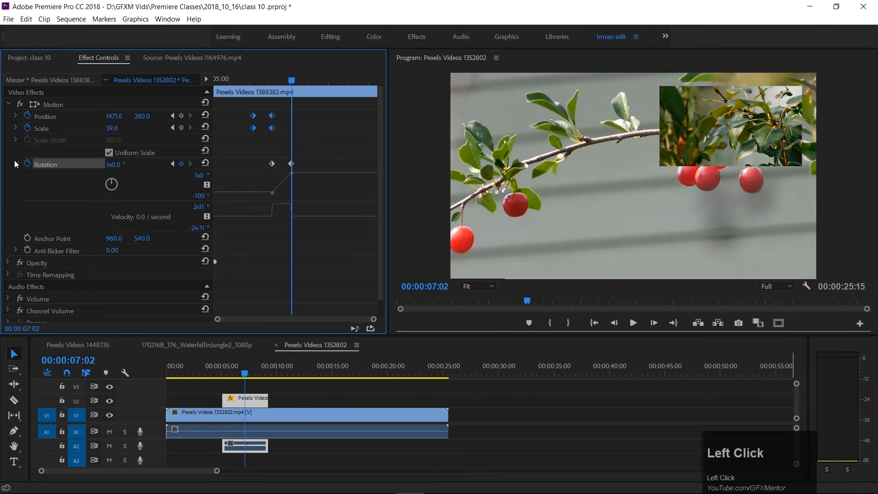
pyautogui.moveTo(292, 82); pyautogui.dragTo(186, 82)
pyautogui.moveTo(222, 375)
pyautogui.mouseDown()
pyautogui.moveTo(188, 376)
pyautogui.moveTo(207, 376)
pyautogui.mouseUp()
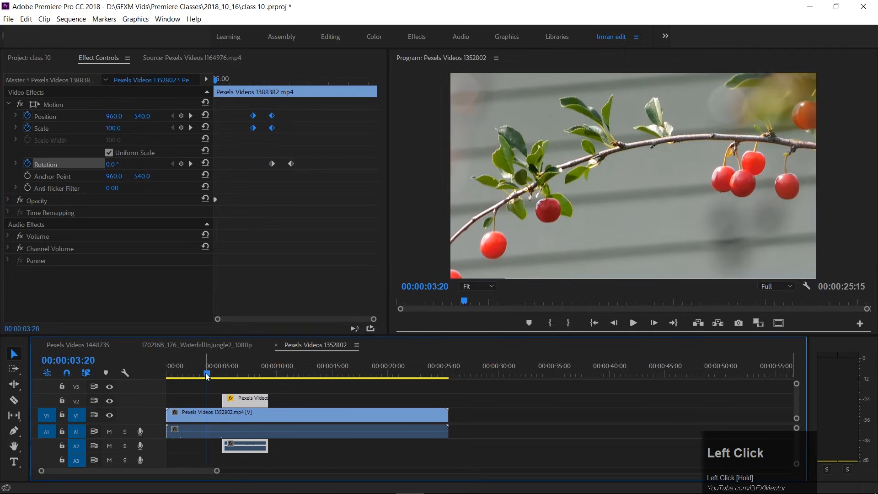
pyautogui.press('space')
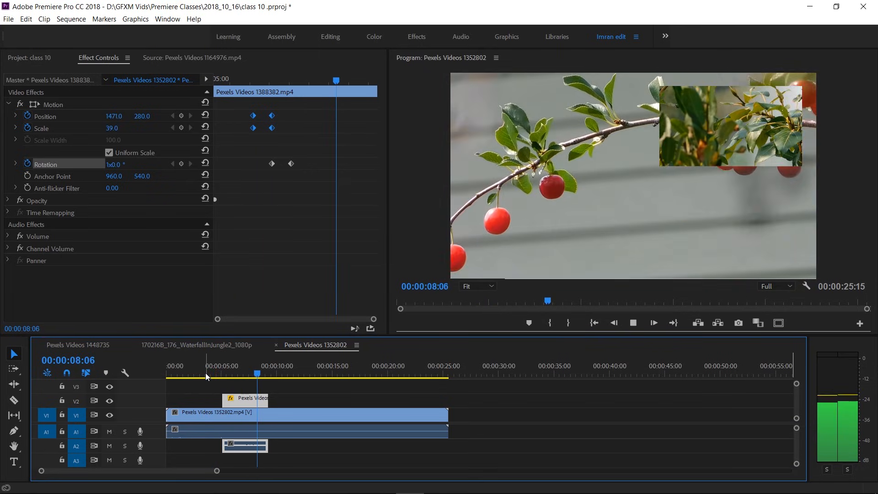
pyautogui.press('space')
pyautogui.moveTo(266, 376)
pyautogui.mouseDown()
pyautogui.moveTo(218, 376)
pyautogui.moveTo(249, 376)
pyautogui.mouseUp()
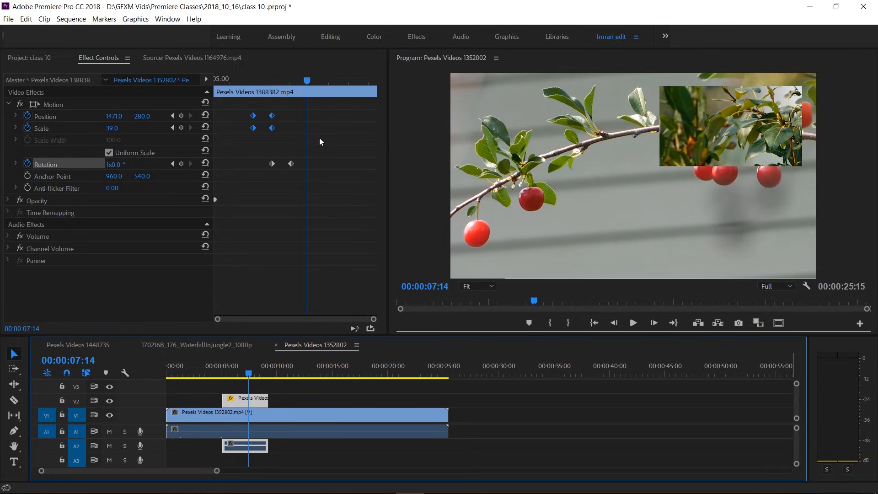
# - Delete the animated overlay clip from track V2 and return the playhead to 00:00:00:00
pyautogui.click(242, 402)
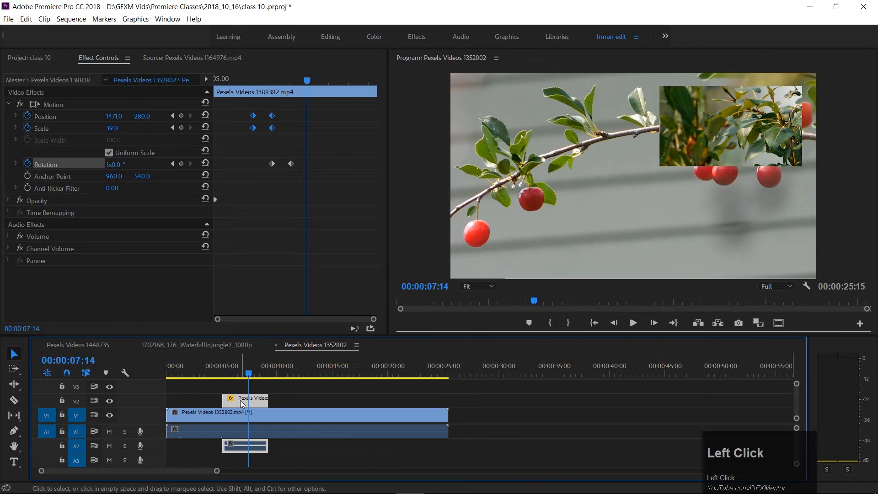
pyautogui.press('Delete')
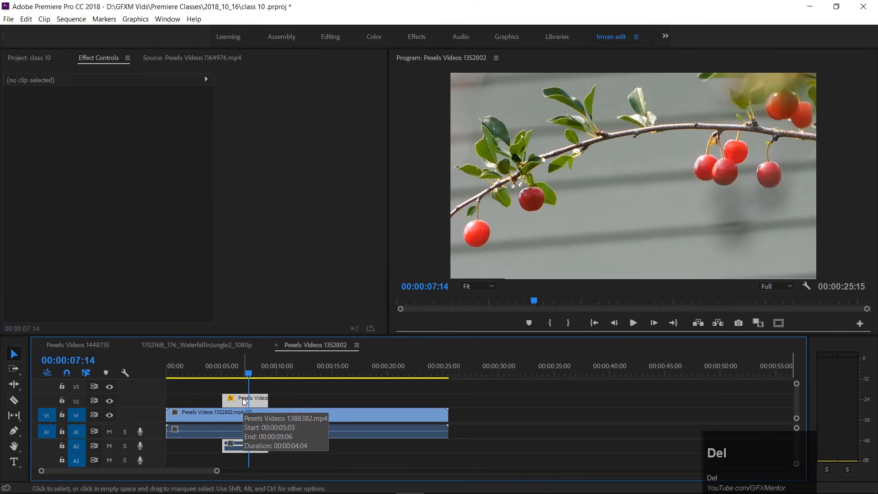
pyautogui.moveTo(188, 376); pyautogui.dragTo(168, 375)
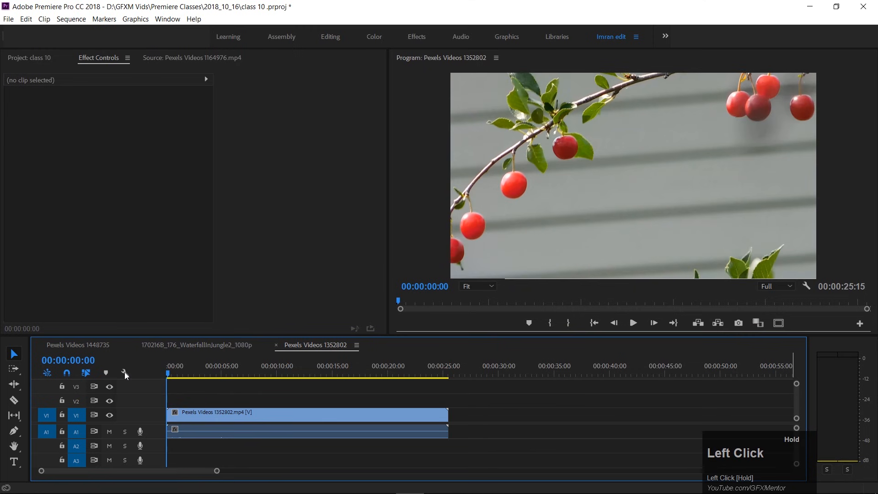
# - Switch to Adobe Photoshop and create a new 1920 x 1080 px document at 72 ppi with a white background
pyautogui.click(5, 486)
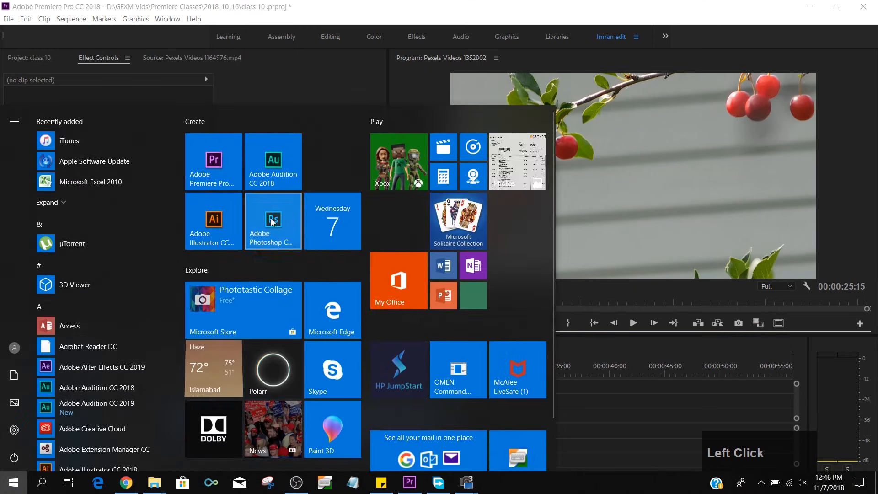
pyautogui.click(272, 222)
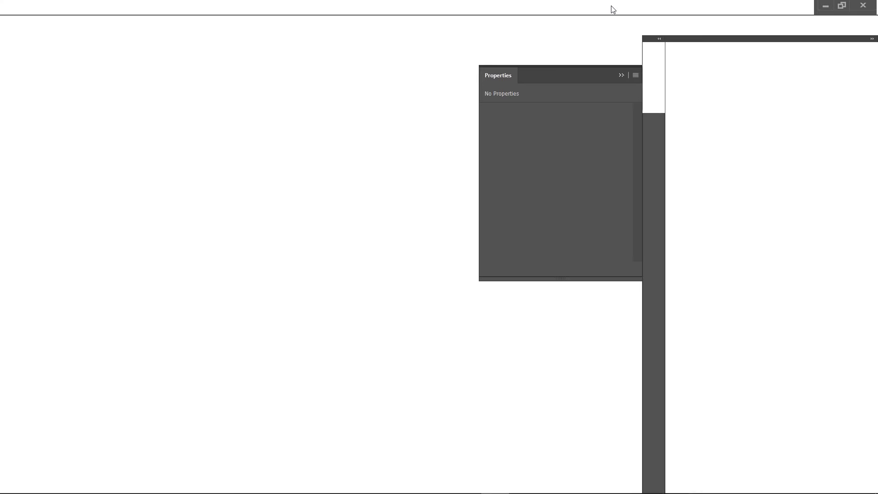
pyautogui.click(32, 8)
pyautogui.click(41, 19)
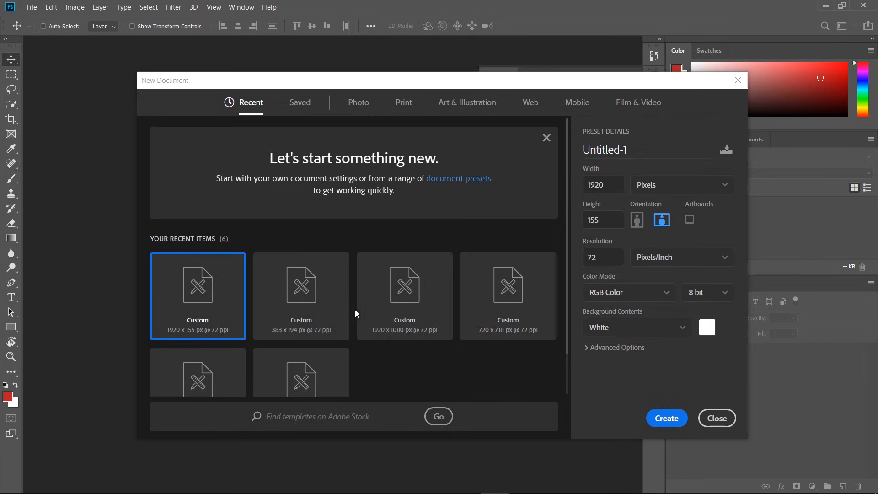
pyautogui.click(410, 307)
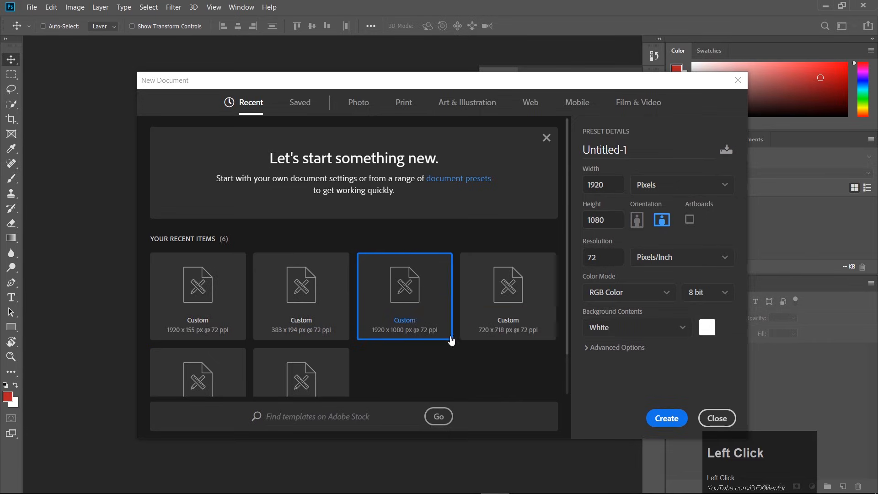
pyautogui.click(654, 419)
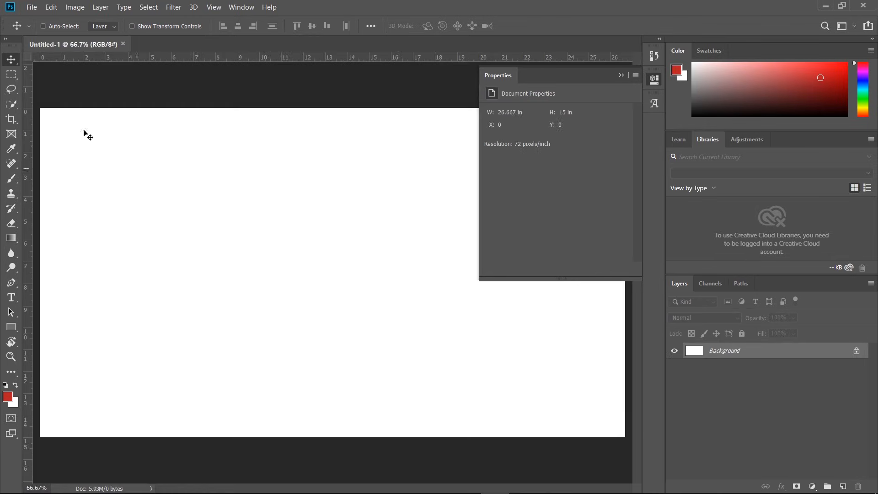
# - Replace the Custom Shape tool's current shapes with the All set and enlarge the shape picker
pyautogui.click(10, 298)
pyautogui.moveTo(11, 327); pyautogui.dragTo(74, 382)
pyautogui.click(442, 27)
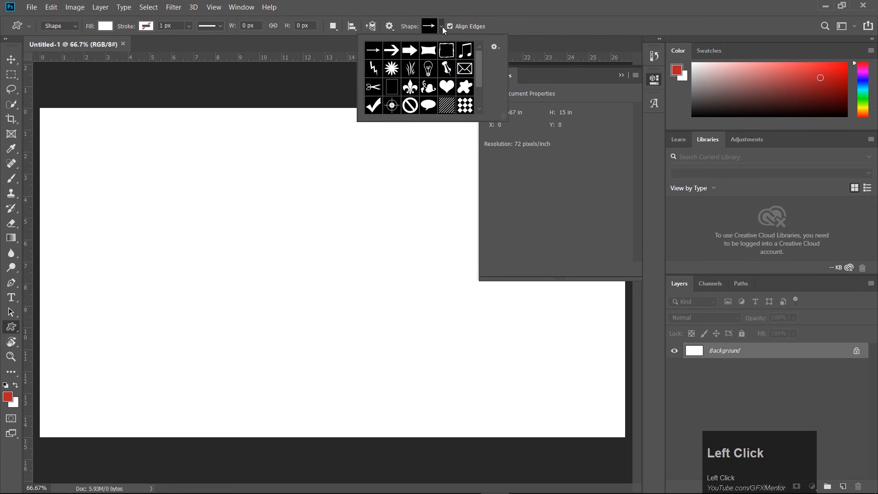
pyautogui.moveTo(479, 69); pyautogui.dragTo(478, 83)
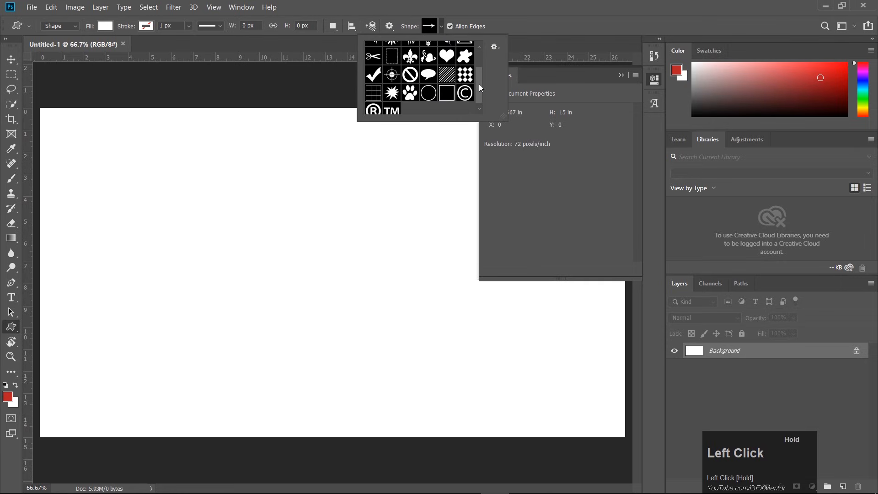
pyautogui.click(494, 47)
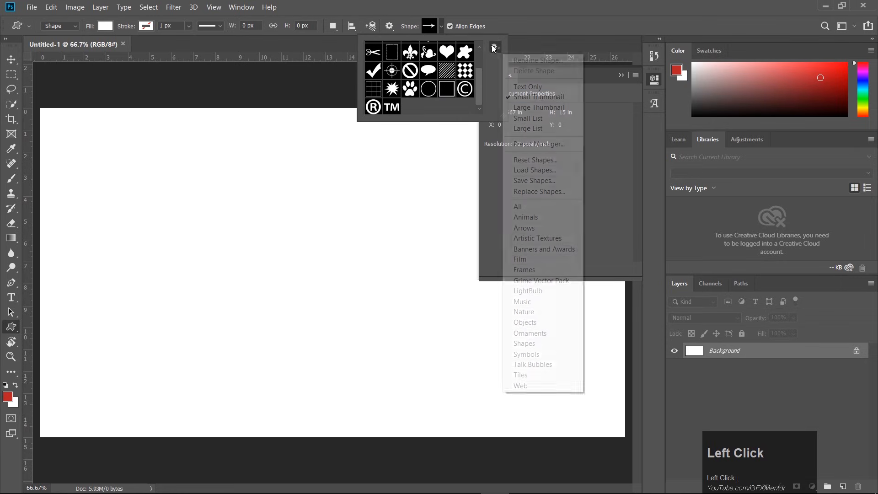
pyautogui.click(521, 212)
pyautogui.click(501, 197)
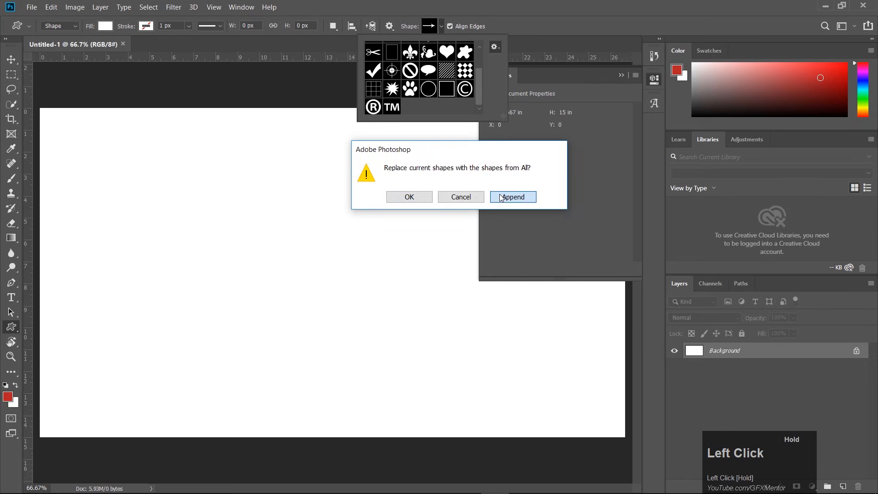
pyautogui.click(424, 197)
pyautogui.moveTo(503, 120); pyautogui.dragTo(503, 338)
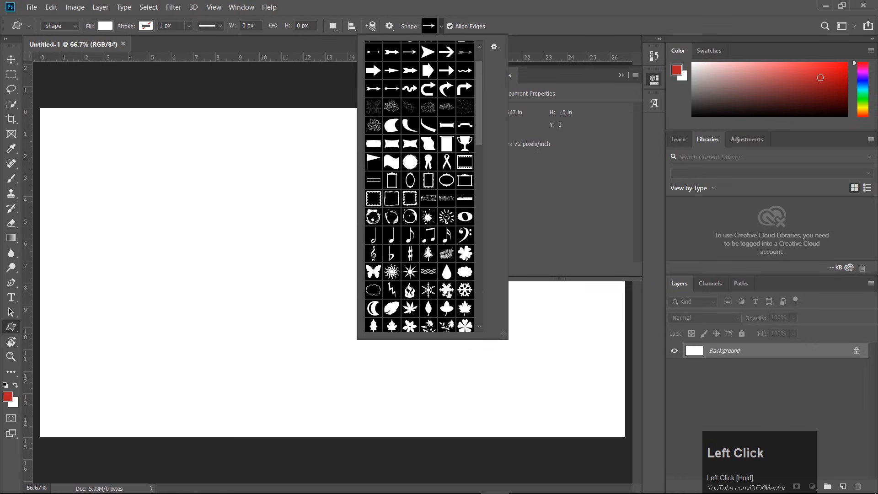
# - Draw a maple leaf custom shape about 567 x 668 px mid-canvas and fill it with a bright orange of hue 35
pyautogui.click(465, 310)
pyautogui.moveTo(238, 161); pyautogui.dragTo(416, 363)
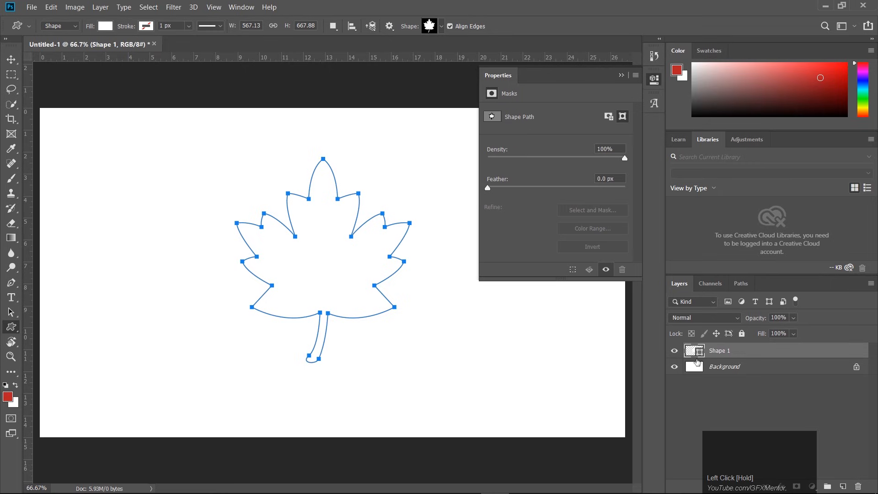
pyautogui.click(700, 354)
pyautogui.doubleClick(699, 355)
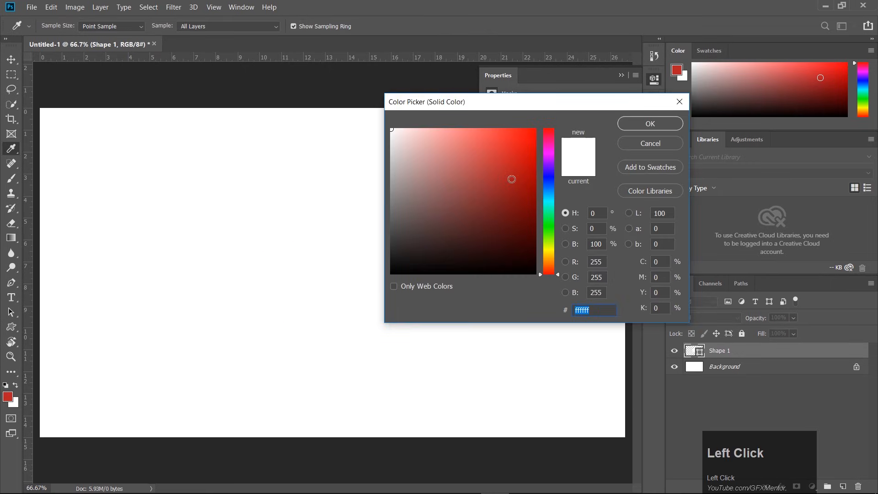
pyautogui.click(509, 189)
pyautogui.moveTo(544, 266); pyautogui.dragTo(545, 260)
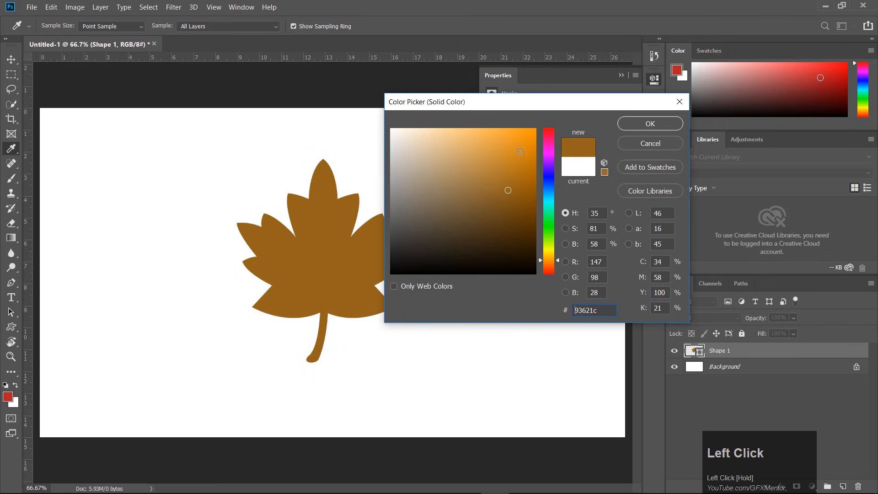
pyautogui.click(531, 131)
pyautogui.click(648, 123)
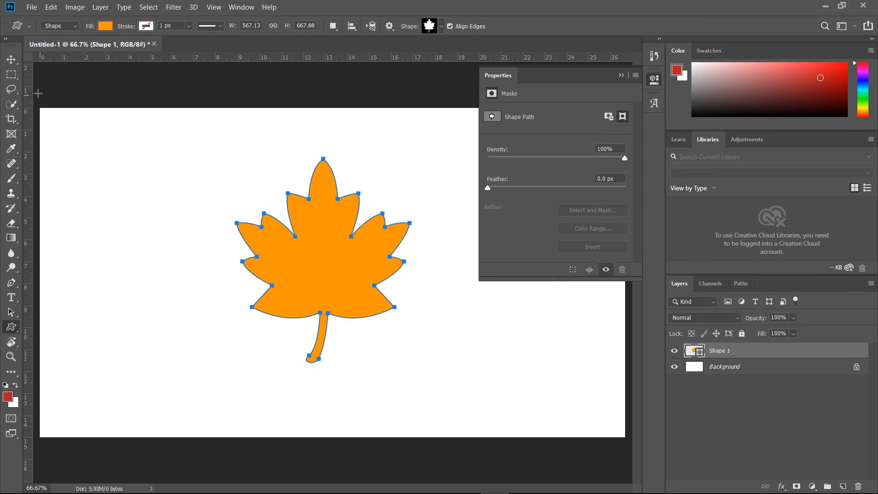
# - Crop the canvas closely around the leaf to about 606 x 717 px
pyautogui.click(11, 118)
pyautogui.moveTo(42, 109); pyautogui.dragTo(135, 131)
pyautogui.moveTo(526, 418); pyautogui.dragTo(421, 384)
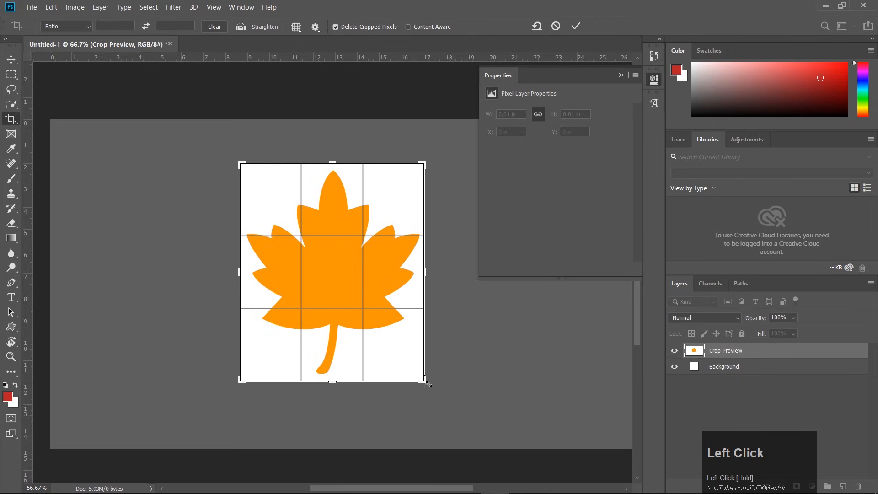
pyautogui.click(574, 27)
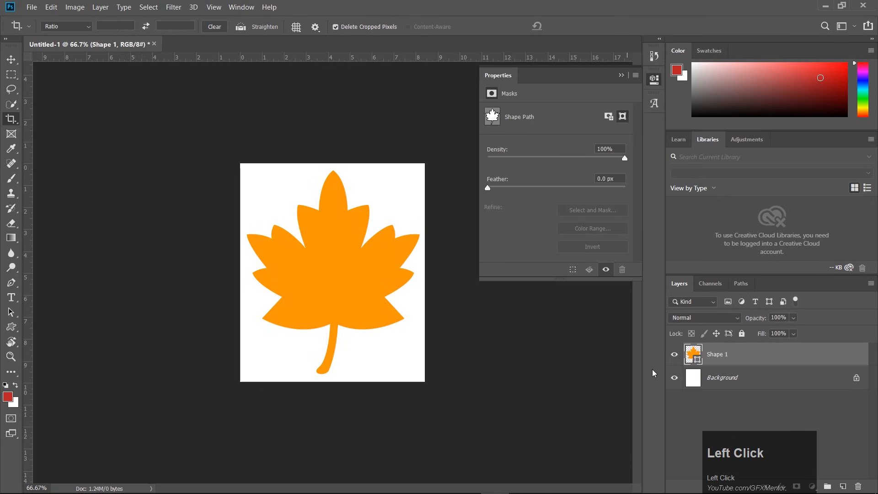
# - Hide the white Background layer and set the Save for Web format to PNG-24 with transparency
pyautogui.click(674, 377)
pyautogui.hotkey('ctrl', 'shift')
pyautogui.hotkey('ctrl', 'shift', 'alt', 's')
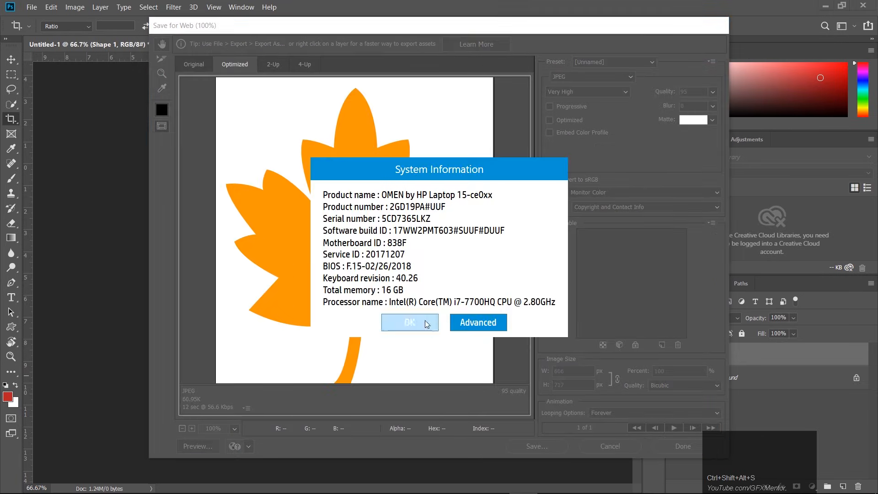
pyautogui.click(424, 323)
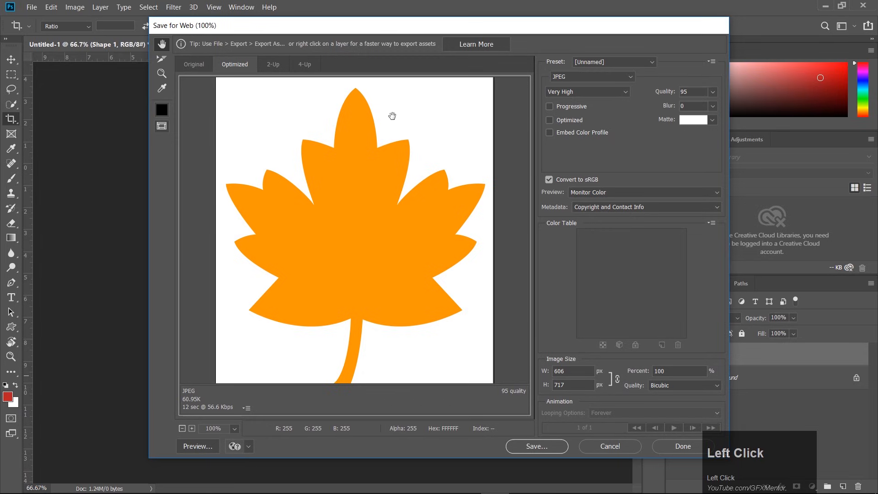
pyautogui.click(591, 77)
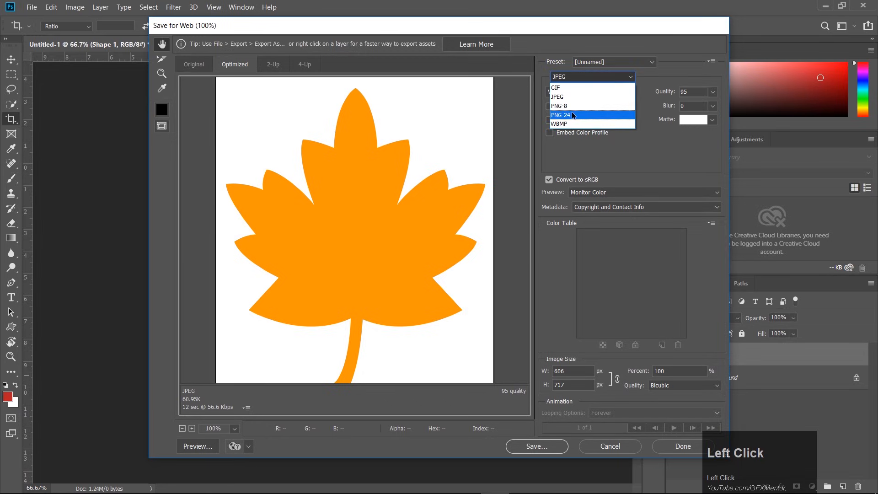
pyautogui.click(571, 114)
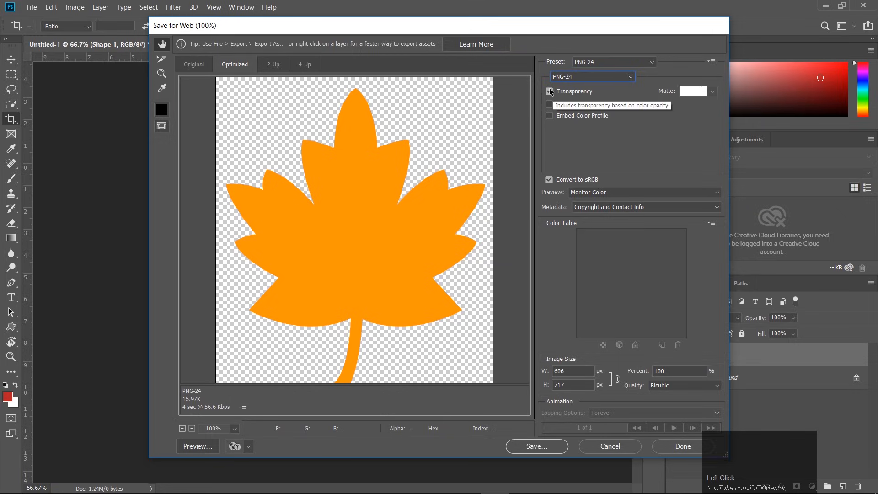
pyautogui.moveTo(419, 275); pyautogui.dragTo(418, 320)
# - Save the optimized leaf image to the Desktop as leaf
pyautogui.click(537, 447)
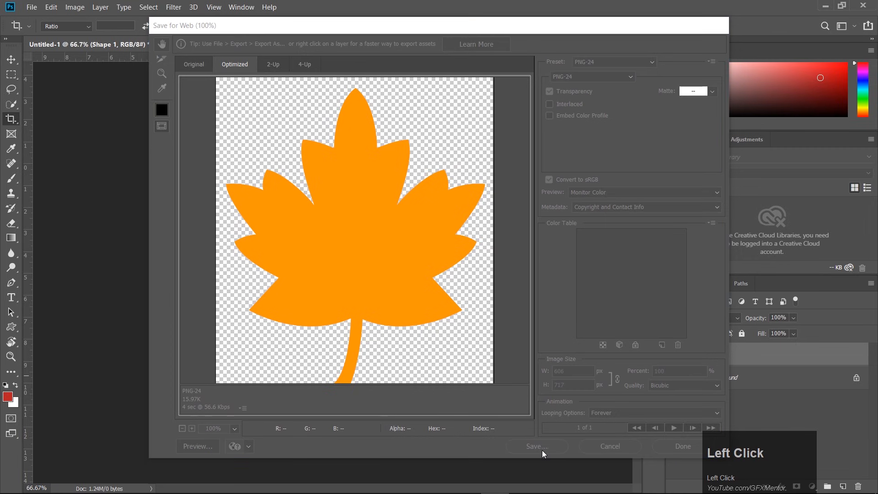
pyautogui.click(183, 120)
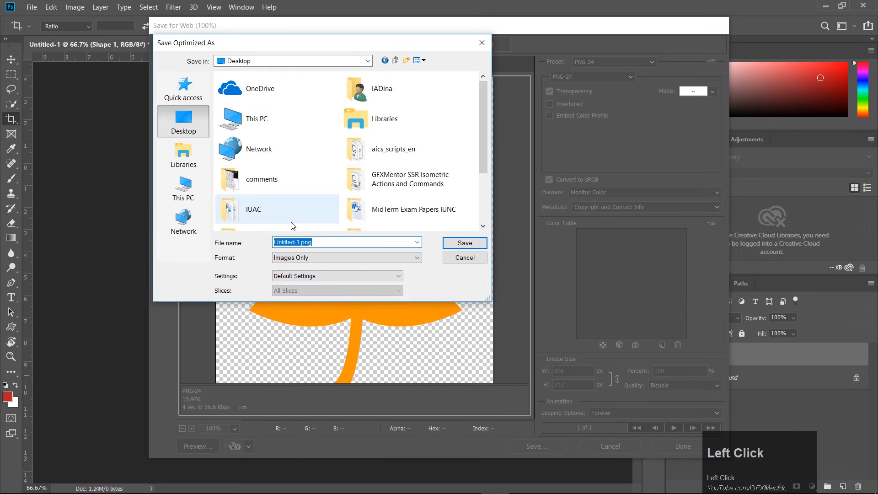
pyautogui.write('leaf')
pyautogui.press('Return')
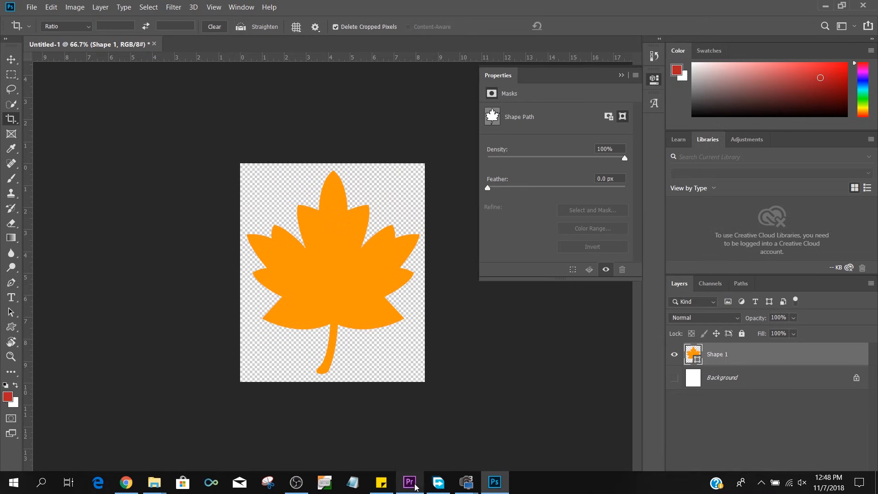
# - Switch back to Adobe Premiere Pro and import leaf.png from the Desktop into the class 10 project
pyautogui.click(409, 484)
pyautogui.click(36, 62)
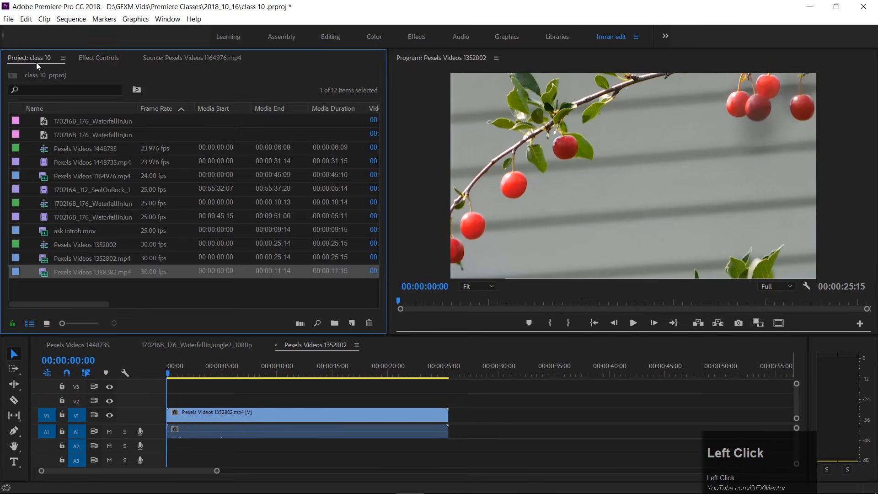
pyautogui.doubleClick(151, 293)
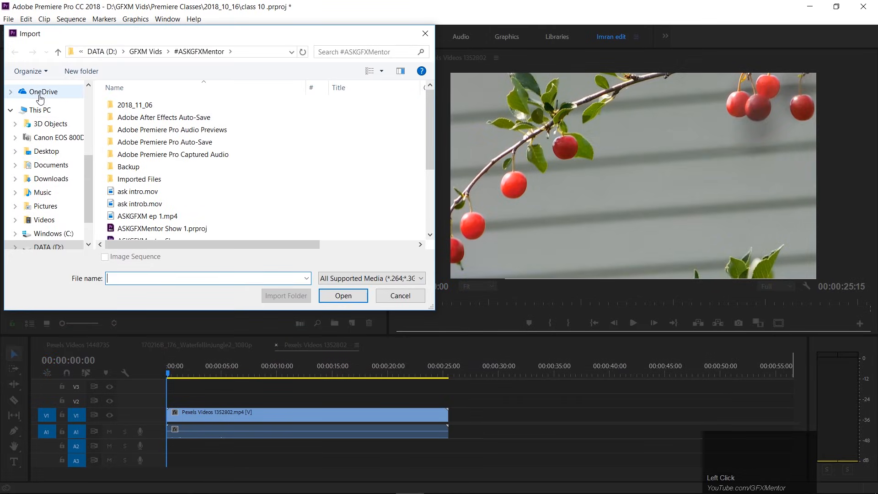
pyautogui.click(44, 152)
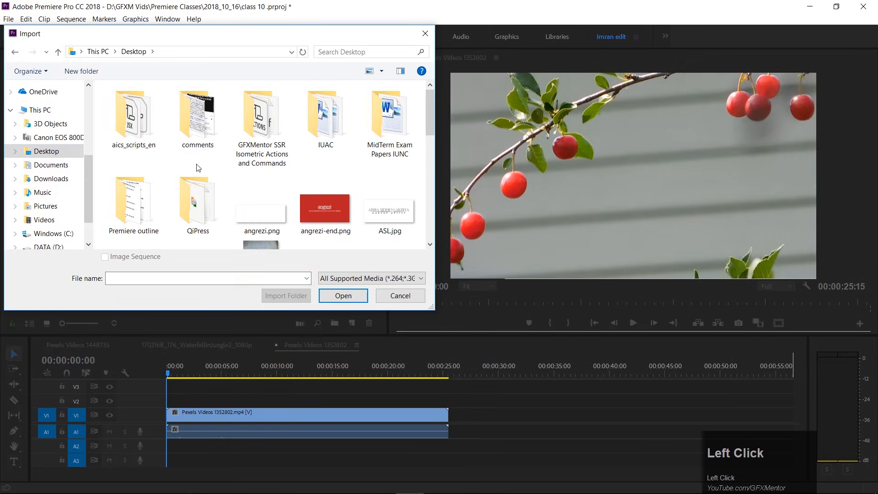
pyautogui.press('l')
pyautogui.press('e')
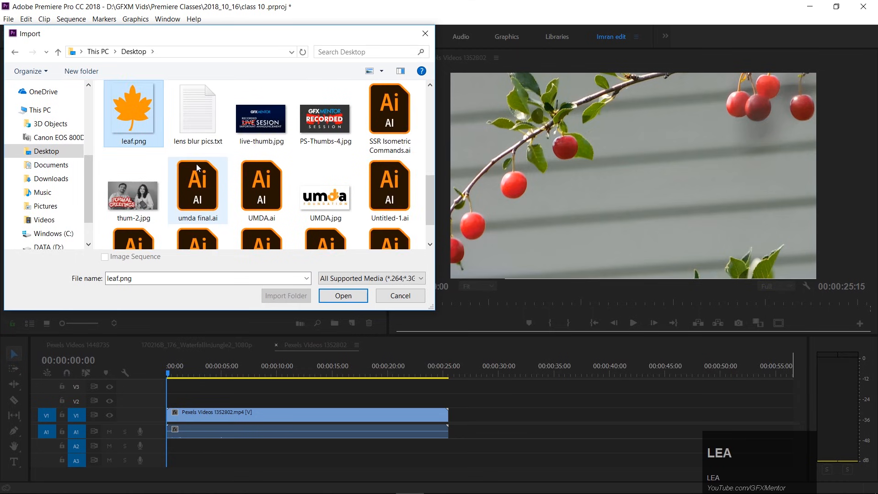
pyautogui.press('Return')
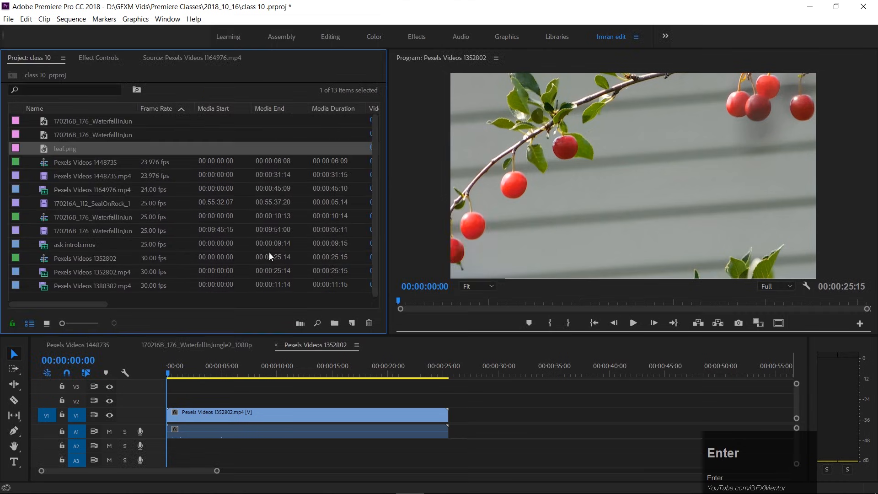
# - Place leaf.png on V2 starting at 00:00:04:21, extend its end to about 15 seconds, and open its effect controls at the clip's start
pyautogui.moveTo(45, 148); pyautogui.dragTo(231, 372)
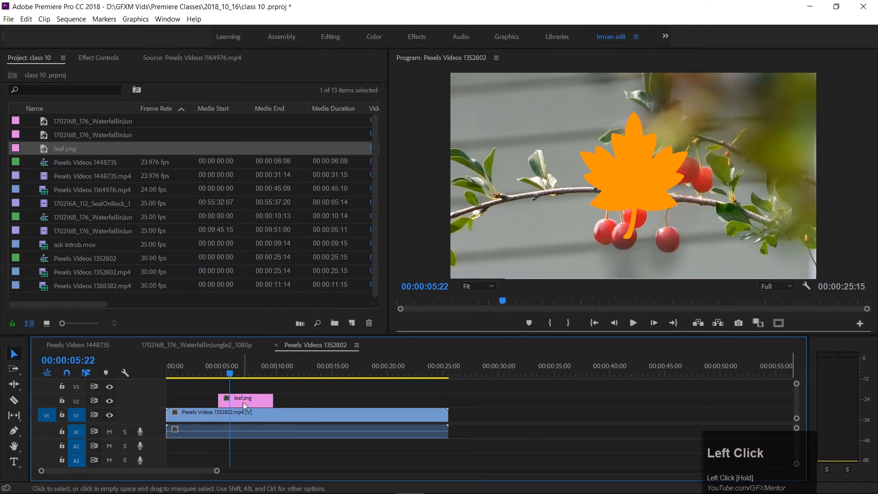
pyautogui.moveTo(273, 400); pyautogui.dragTo(326, 401)
pyautogui.moveTo(231, 367)
pyautogui.mouseDown()
pyautogui.moveTo(318, 366)
pyautogui.moveTo(223, 370)
pyautogui.mouseUp()
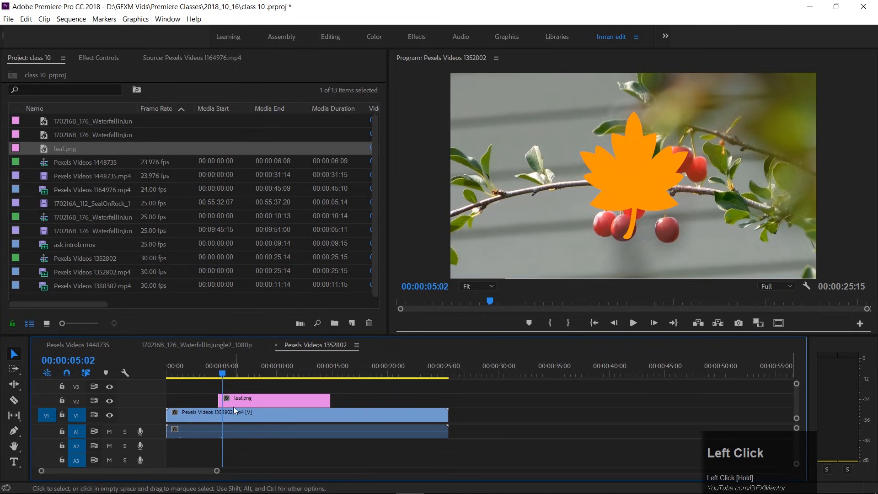
pyautogui.keyDown('shift'); pyautogui.click(218, 375); pyautogui.keyUp('shift')
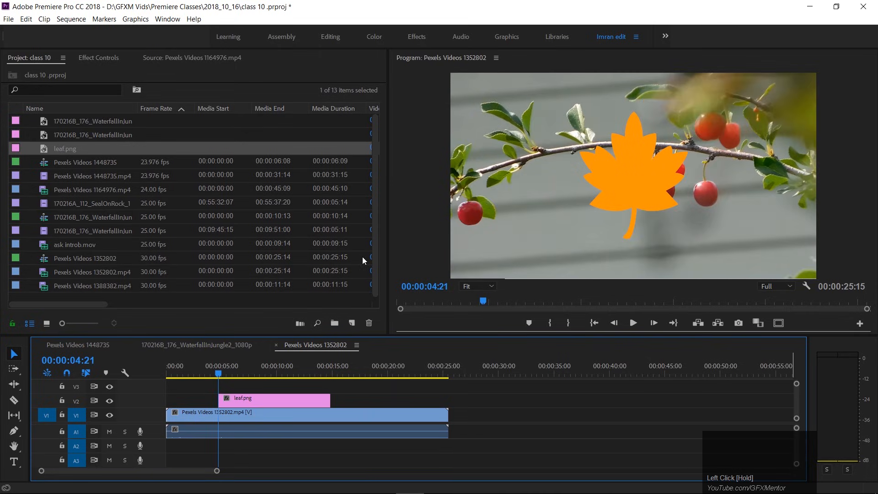
pyautogui.click(97, 59)
pyautogui.click(252, 401)
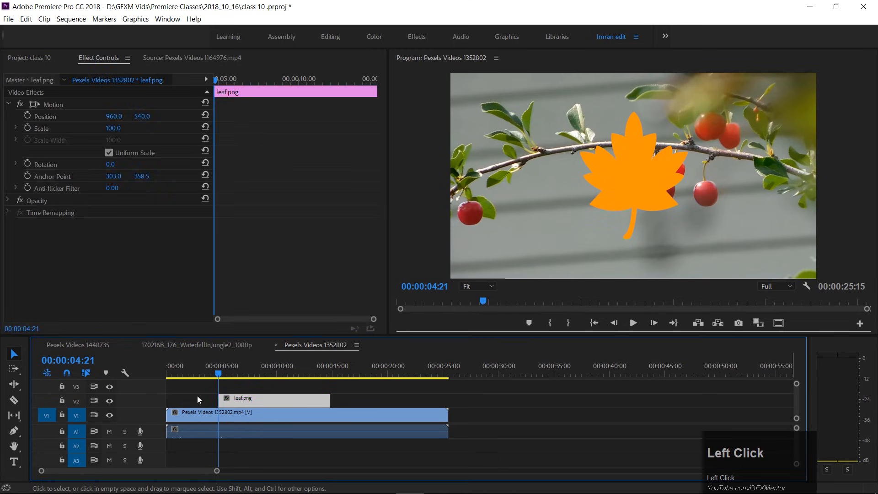
# - Turn on Scale keyframing for the leaf at 00:00:04:21 and set that keyframe to 0
pyautogui.click(32, 130)
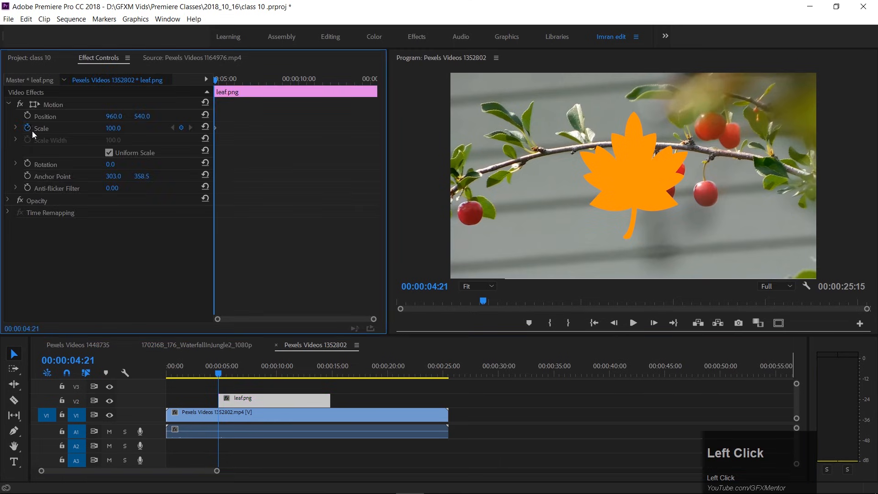
pyautogui.click(115, 128)
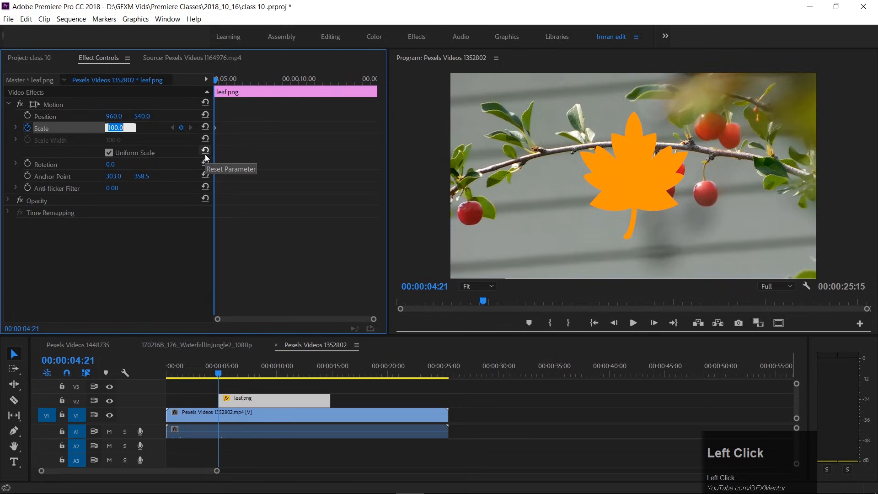
pyautogui.press('Return')
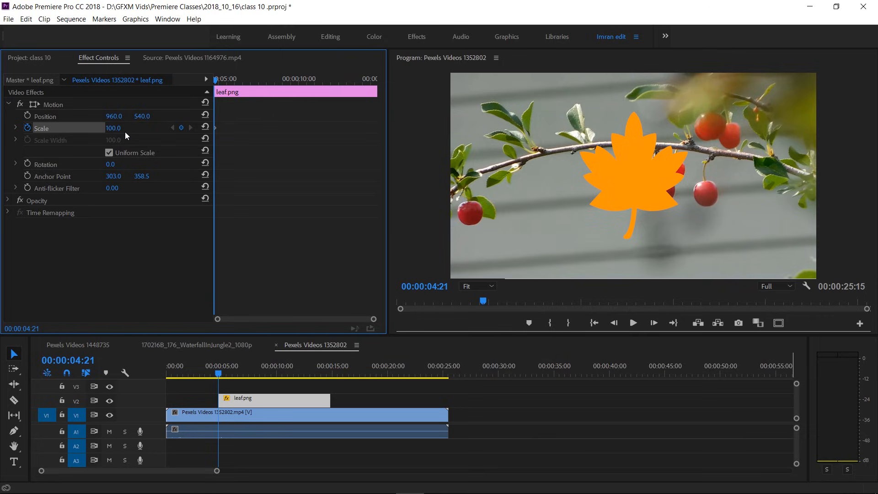
pyautogui.click(112, 130)
pyautogui.write('0')
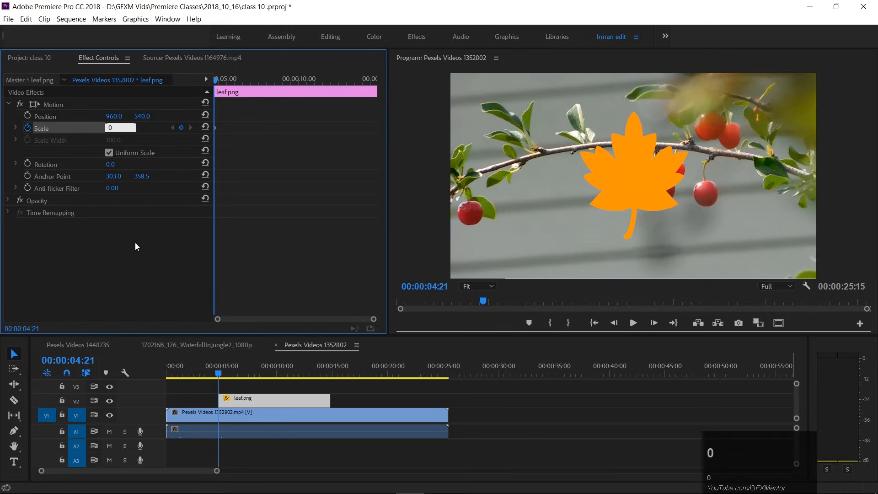
pyautogui.click(155, 237)
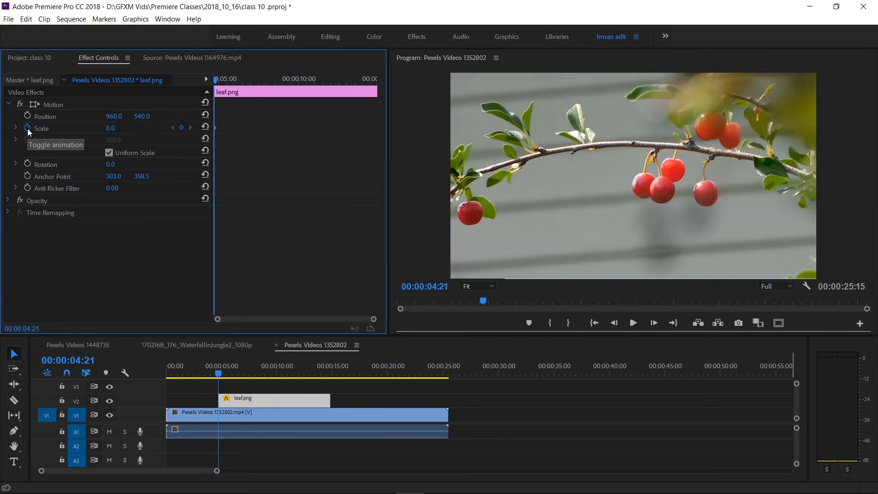
# - Add a second Scale keyframe of 100 at 00:00:05:26 so the leaf grows in
pyautogui.moveTo(216, 78); pyautogui.dragTo(234, 78)
pyautogui.moveTo(109, 129)
pyautogui.mouseDown()
pyautogui.moveTo(69, 130)
pyautogui.moveTo(110, 128)
pyautogui.mouseUp()
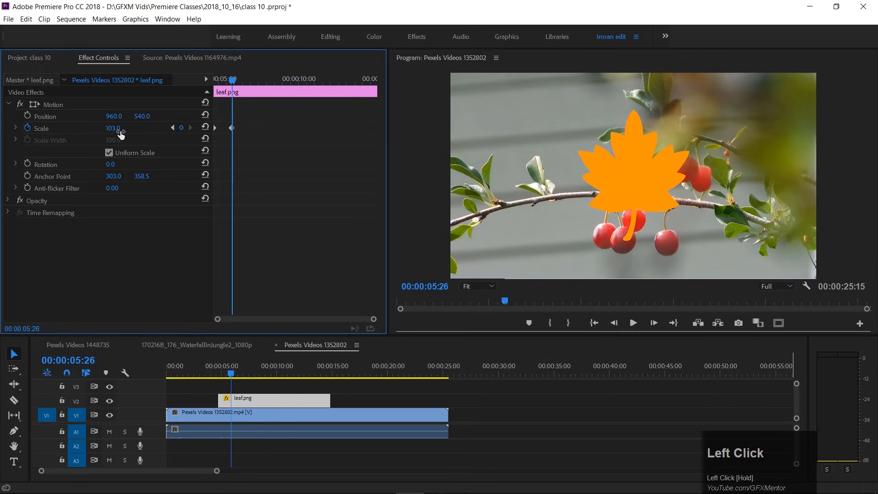
pyautogui.click(206, 128)
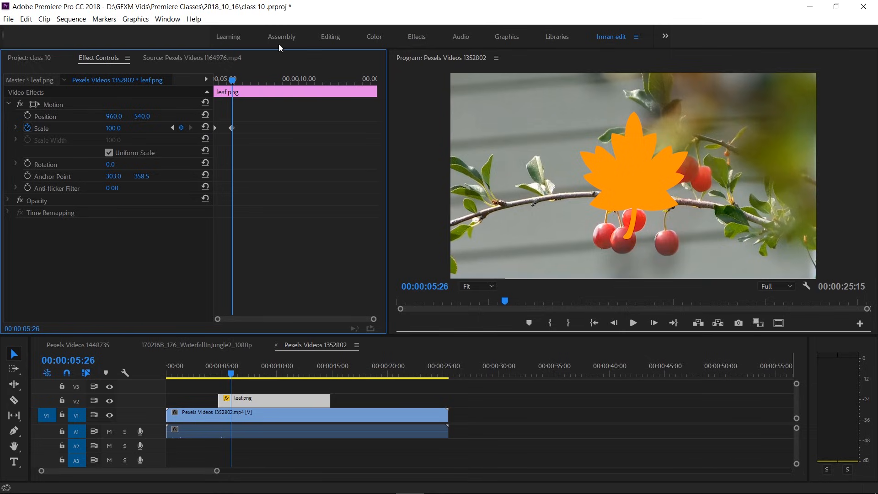
# - Shift both Scale keyframes later so the first sits at about 00:00:05:18, and play back the leaf animation
pyautogui.moveTo(232, 81); pyautogui.dragTo(190, 80)
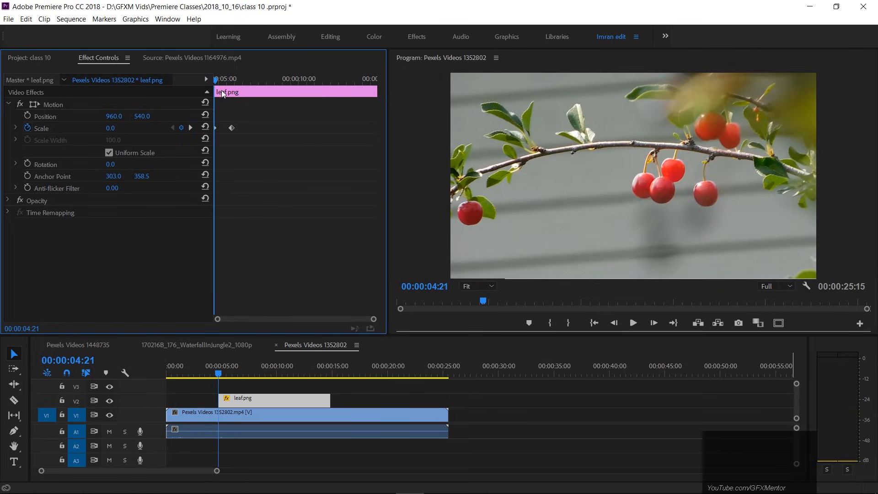
pyautogui.moveTo(216, 81)
pyautogui.mouseDown()
pyautogui.moveTo(226, 80)
pyautogui.moveTo(207, 80)
pyautogui.mouseUp()
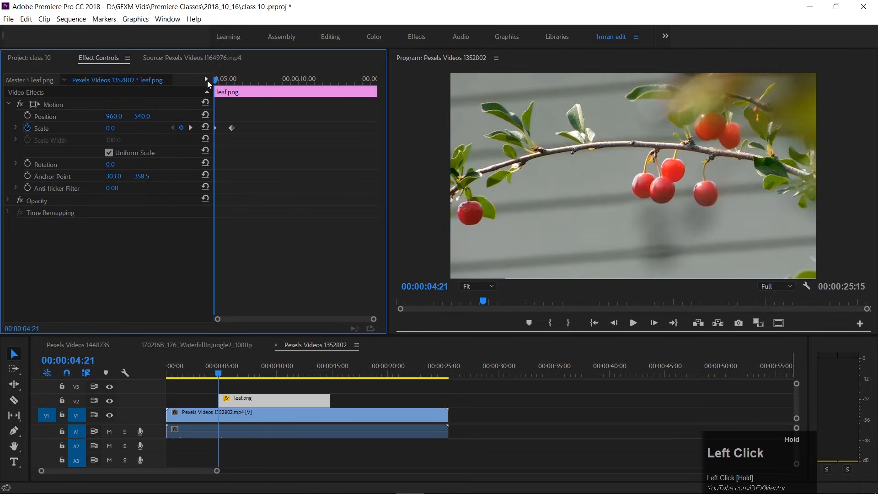
pyautogui.moveTo(242, 124)
pyautogui.mouseDown()
pyautogui.moveTo(212, 135)
pyautogui.moveTo(246, 127)
pyautogui.mouseUp()
pyautogui.press('space')
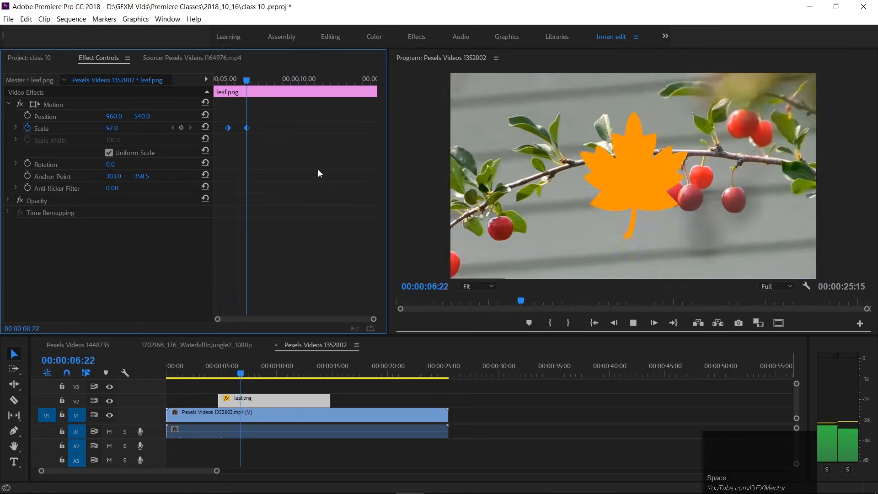
pyautogui.press('space')
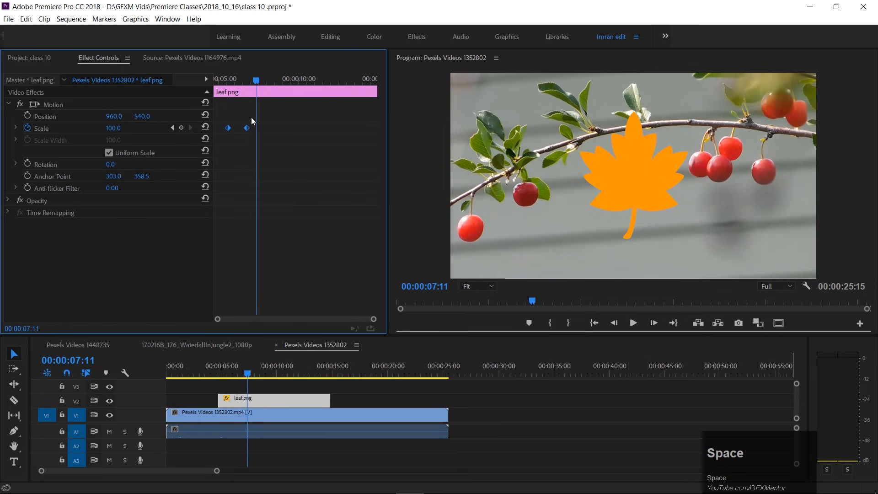
# - Move the second Scale keyframe earlier to about 00:00:06:08 and replay the faster growth from the clip's start
pyautogui.click(246, 129)
pyautogui.moveTo(246, 134); pyautogui.dragTo(239, 127)
pyautogui.moveTo(232, 82); pyautogui.dragTo(199, 73)
pyautogui.press('space')
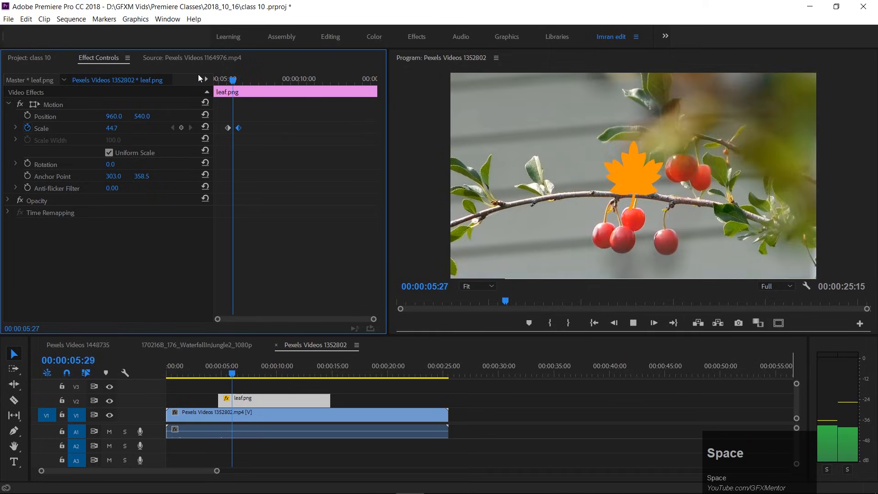
# - Zoom into the leaf's keyframe timeline, widen the Effect Controls panel and enlarge its keyframe area
pyautogui.click(228, 80)
pyautogui.click(222, 80)
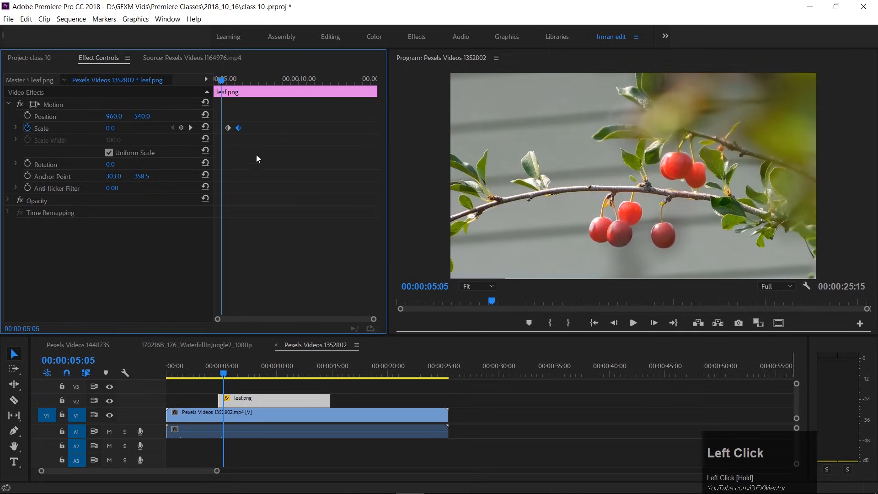
pyautogui.press('=')
pyautogui.press('=')
pyautogui.press('=')
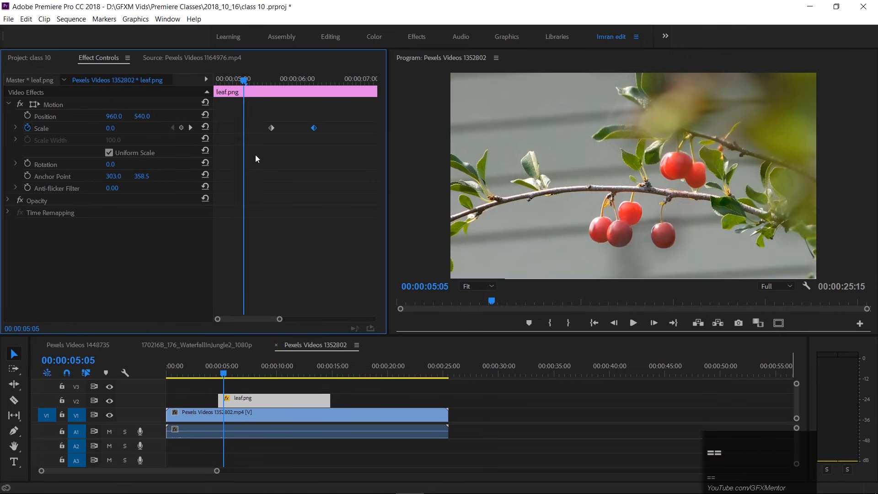
pyautogui.press('-')
pyautogui.press('-')
pyautogui.press('=')
pyautogui.press('=')
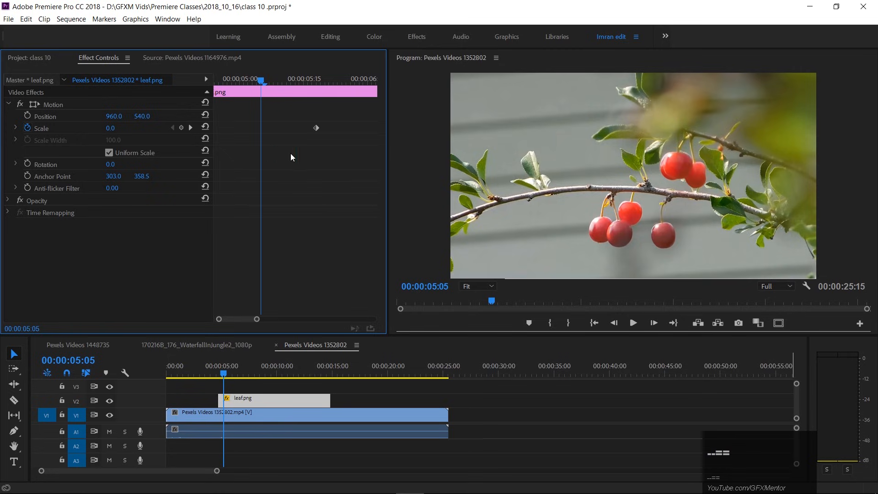
pyautogui.moveTo(387, 214); pyautogui.dragTo(522, 214)
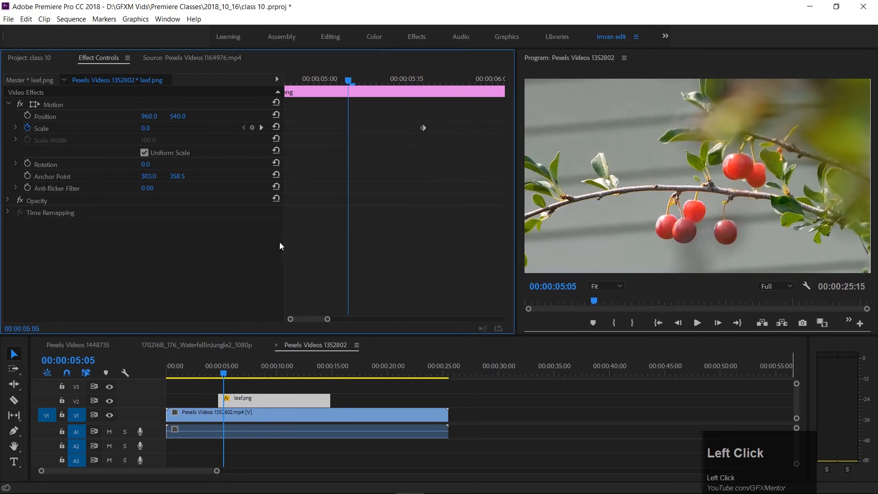
pyautogui.moveTo(284, 222); pyautogui.dragTo(129, 223)
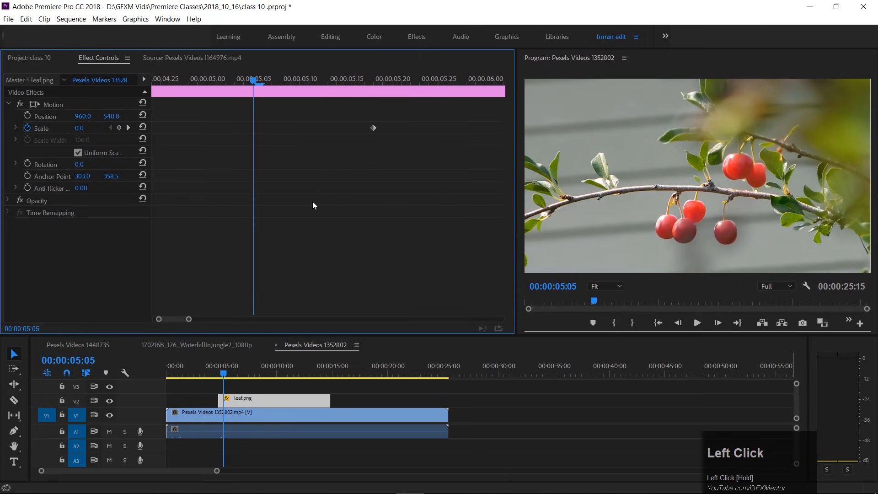
pyautogui.keyDown('alt'); pyautogui.scroll(-1, 306, 205); pyautogui.keyUp('alt')
# - Move the second Scale keyframe closer to the first, to about 00:00:06:01, and preview from 00:00:05:15
pyautogui.moveTo(255, 80); pyautogui.dragTo(383, 80)
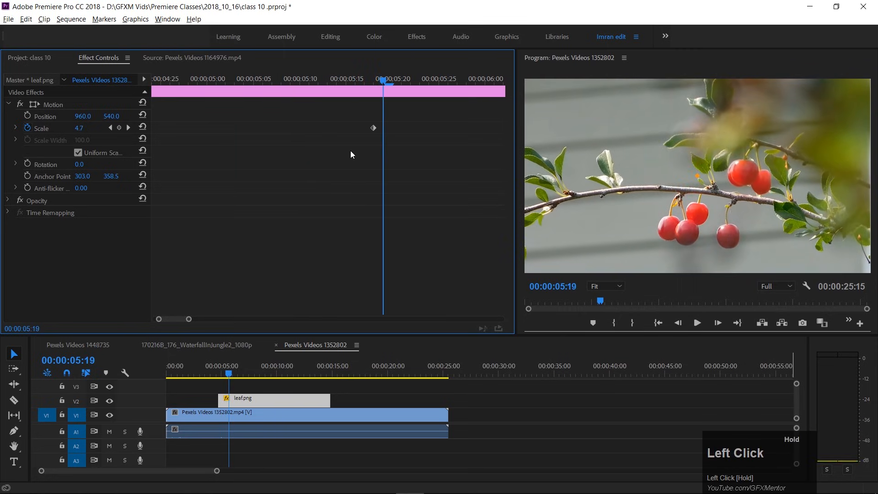
pyautogui.moveTo(179, 319); pyautogui.dragTo(193, 319)
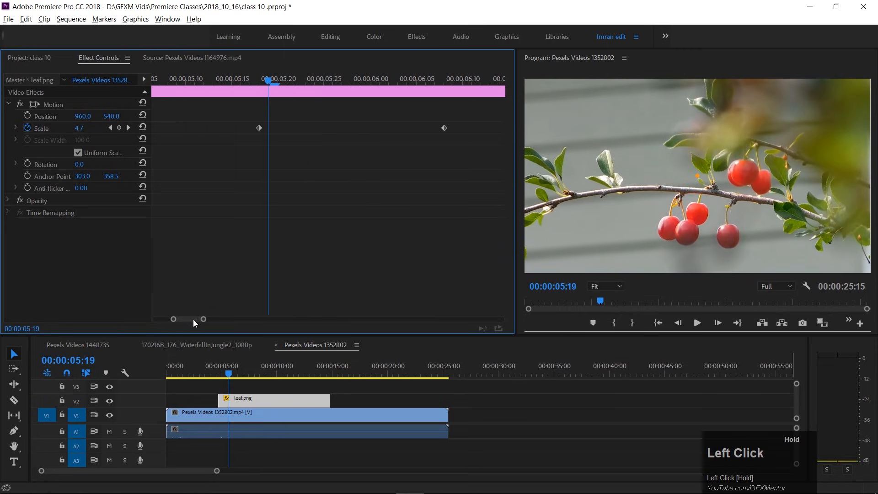
pyautogui.moveTo(444, 128); pyautogui.dragTo(381, 130)
pyautogui.moveTo(268, 84); pyautogui.dragTo(231, 83)
pyautogui.press('space')
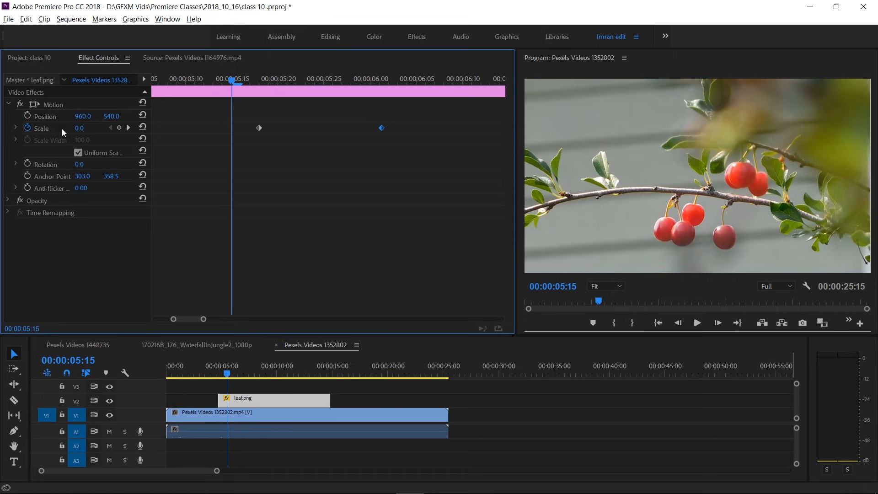
# - Reset the leaf's Scale to 100 and turn off Scale animation, deleting all of its keyframes
pyautogui.click(142, 127)
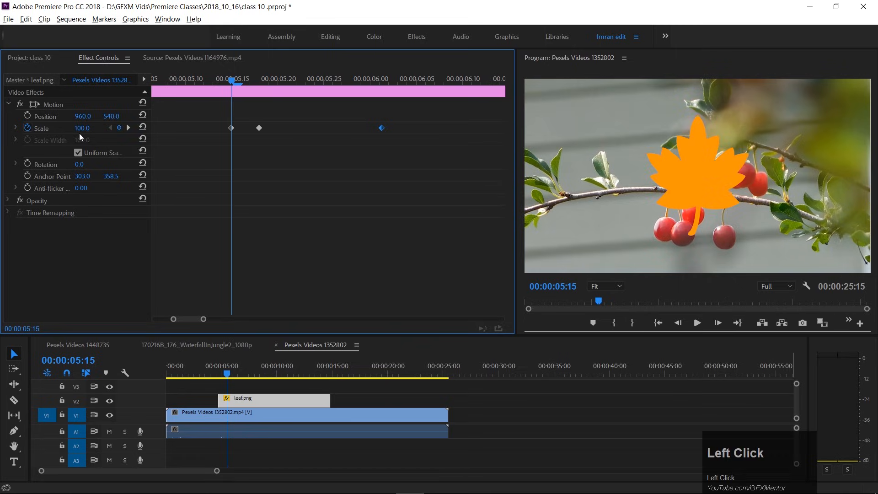
pyautogui.click(27, 129)
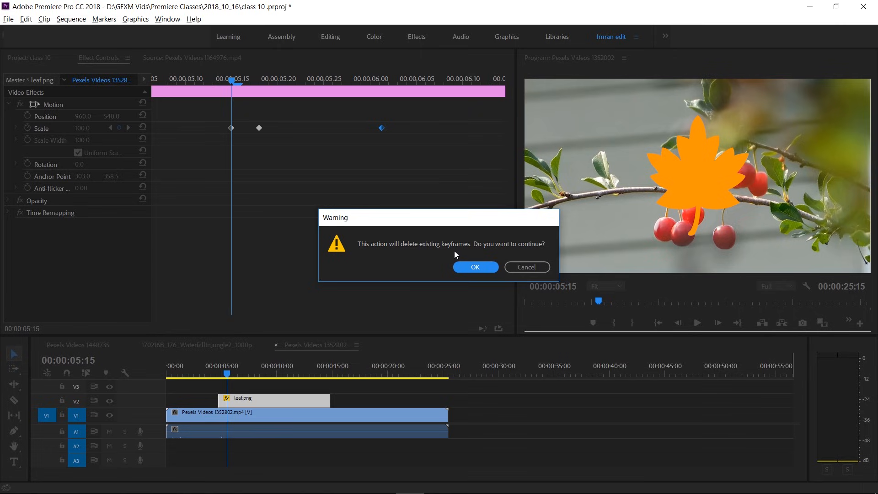
pyautogui.click(480, 265)
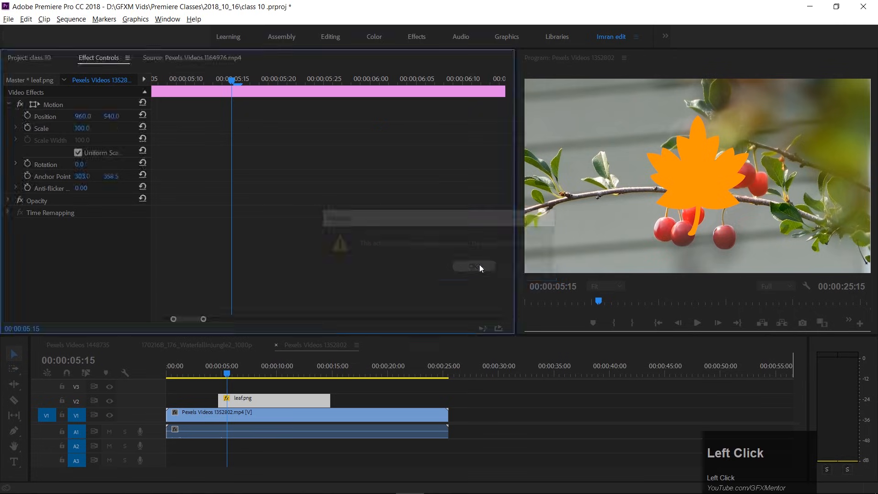
# - Create an Opacity keyframe of 0% for the leaf at the clip's start, 00:00:04:21
pyautogui.moveTo(242, 87); pyautogui.dragTo(112, 82)
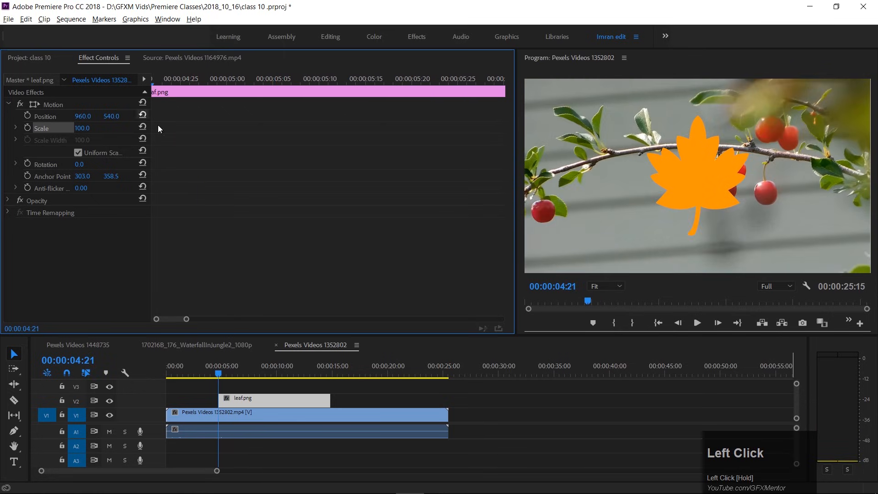
pyautogui.moveTo(515, 238); pyautogui.dragTo(389, 239)
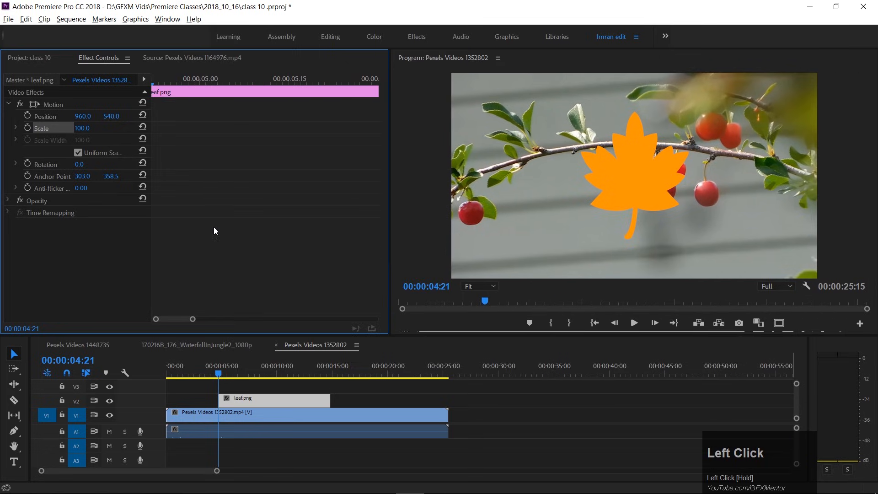
pyautogui.click(7, 200)
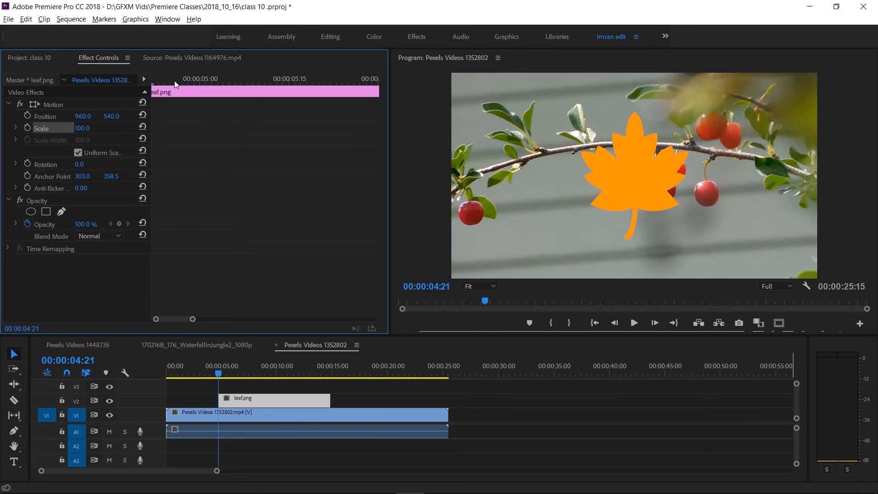
pyautogui.click(219, 375)
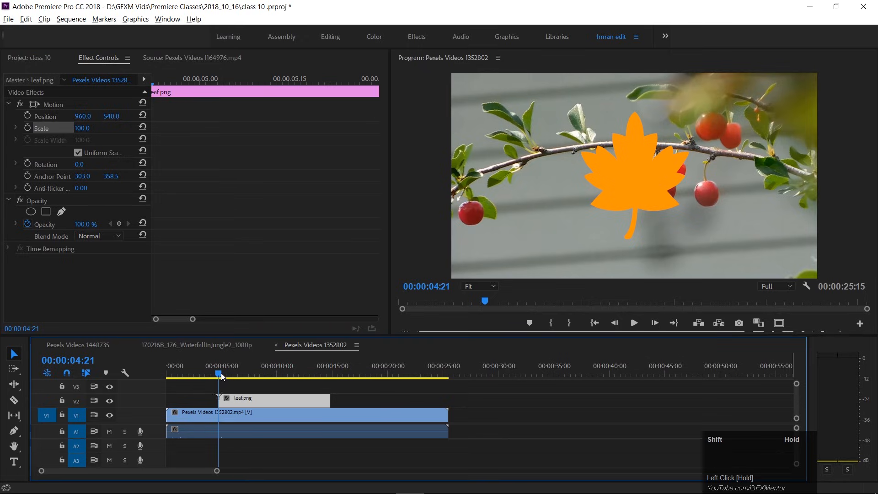
pyautogui.click(83, 224)
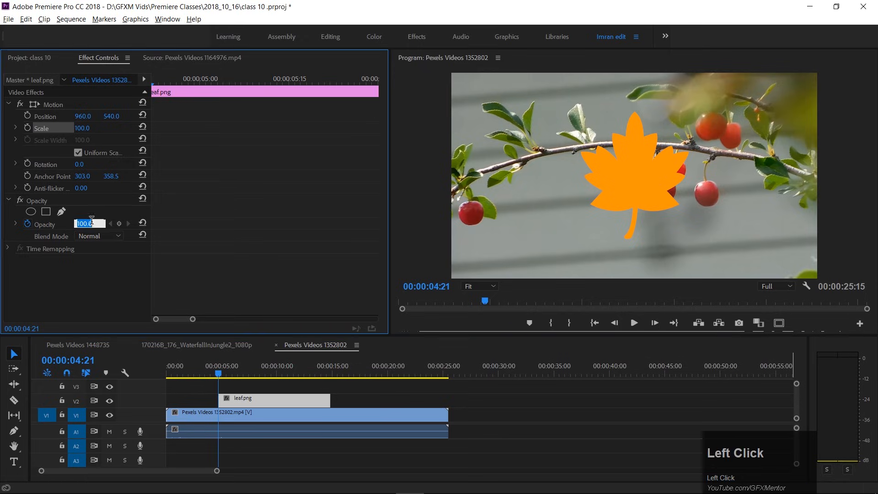
pyautogui.click(135, 221)
pyautogui.click(89, 223)
pyautogui.write('0')
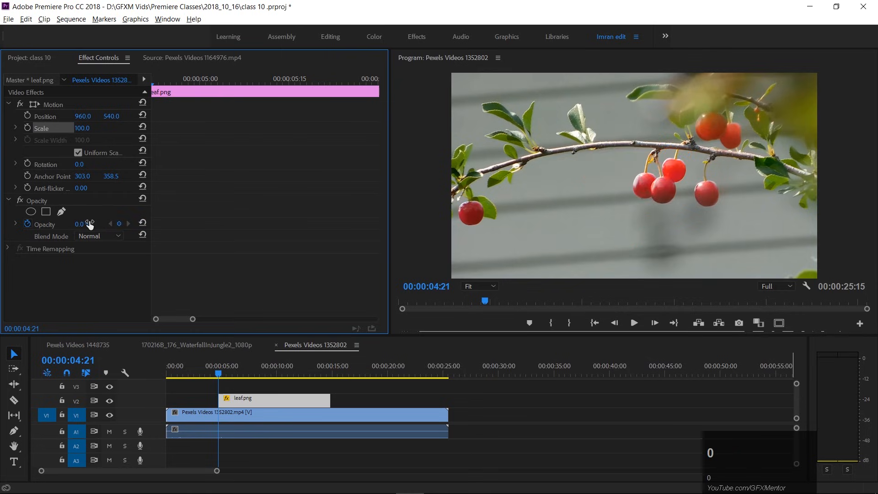
# - Raise the leaf's Opacity at 00:00:05:14 to make a fade-in, and play it back from the clip's start
pyautogui.moveTo(217, 372); pyautogui.dragTo(227, 375)
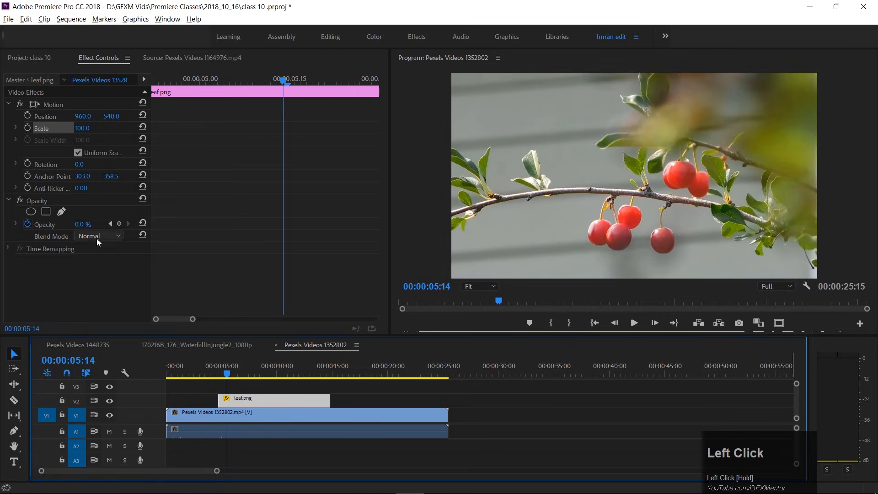
pyautogui.moveTo(85, 224)
pyautogui.mouseDown()
pyautogui.moveTo(138, 224)
pyautogui.moveTo(89, 225)
pyautogui.mouseUp()
pyautogui.moveTo(227, 376)
pyautogui.mouseDown()
pyautogui.moveTo(216, 373)
pyautogui.moveTo(229, 368)
pyautogui.moveTo(219, 367)
pyautogui.mouseUp()
pyautogui.press('space')
# - Turn on Scale animation for the leaf at 00:00:04:21 and set the first keyframe's Scale to 0
pyautogui.click(27, 128)
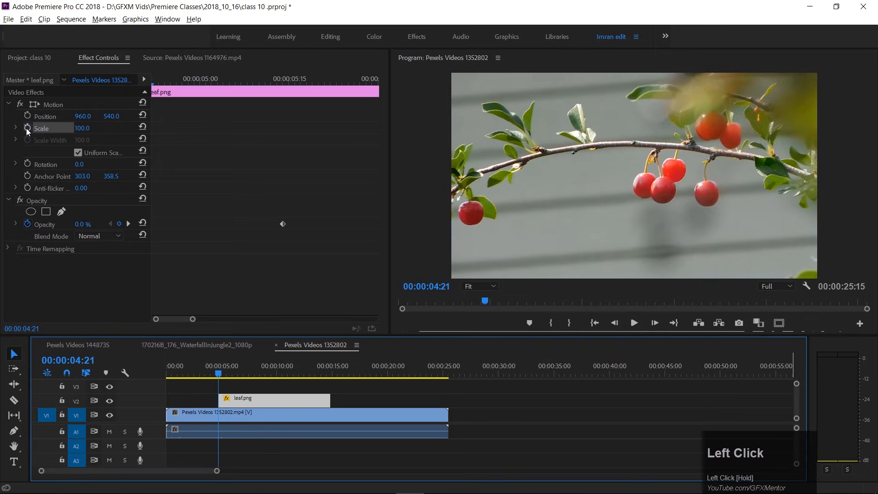
pyautogui.click(84, 127)
pyautogui.write('0')
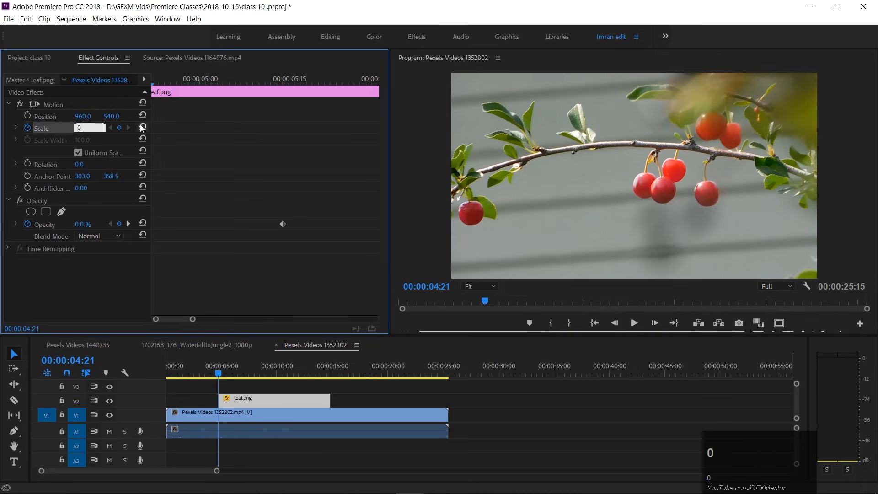
# - Add a Scale keyframe of 100 for the leaf at its second Opacity keyframe, 00:00:05:14
pyautogui.click(128, 223)
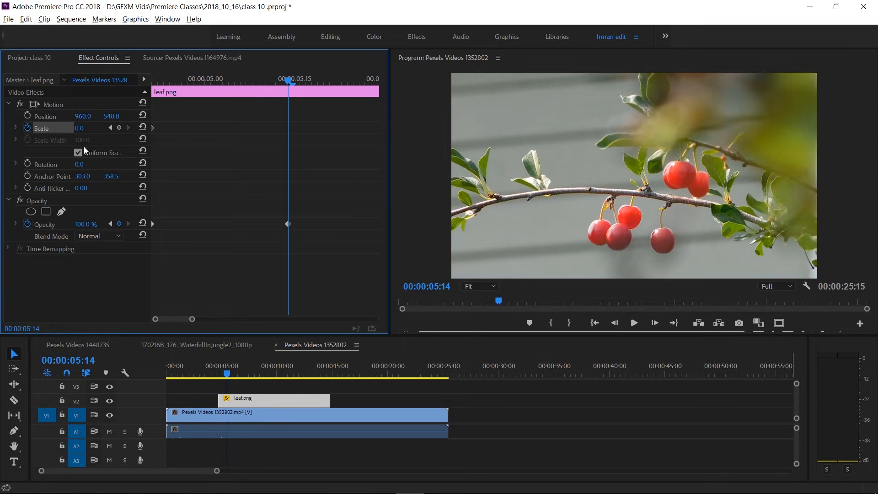
pyautogui.click(80, 128)
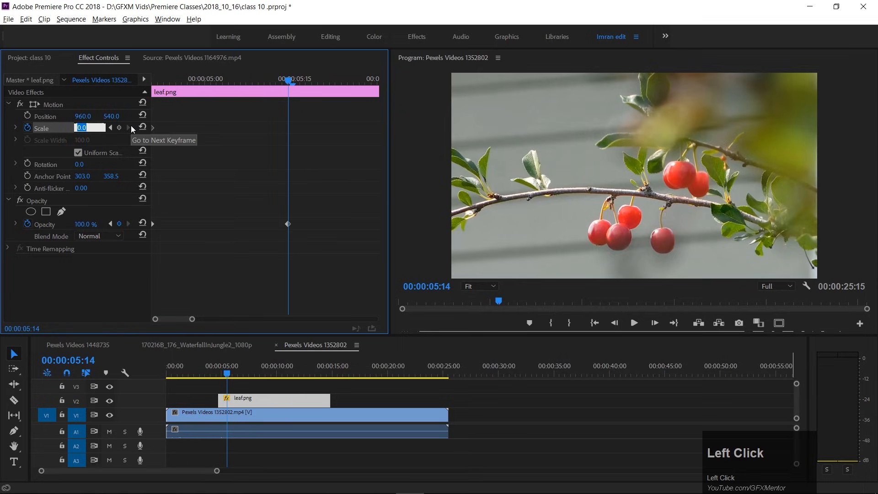
pyautogui.write('100')
pyautogui.press('Return')
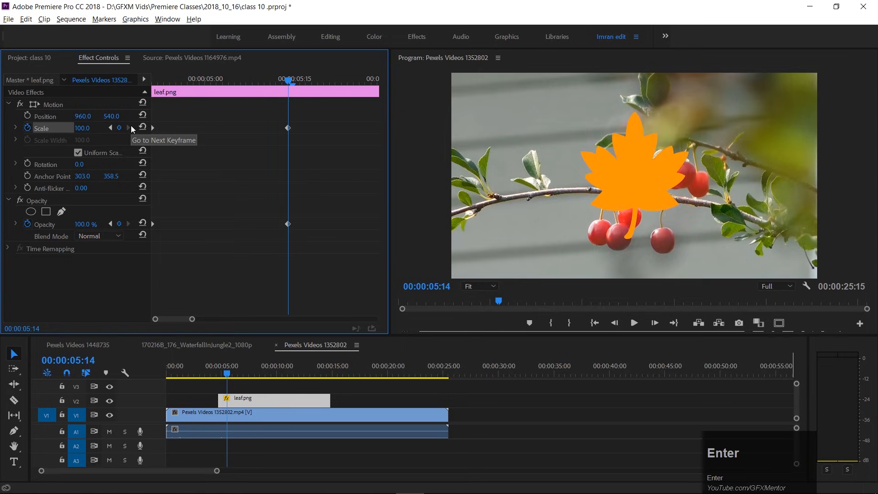
# - Scrub between the leaf clip's start and about 00:00:05:17 to review the combined scale-up and fade-in
pyautogui.moveTo(272, 79); pyautogui.dragTo(190, 80)
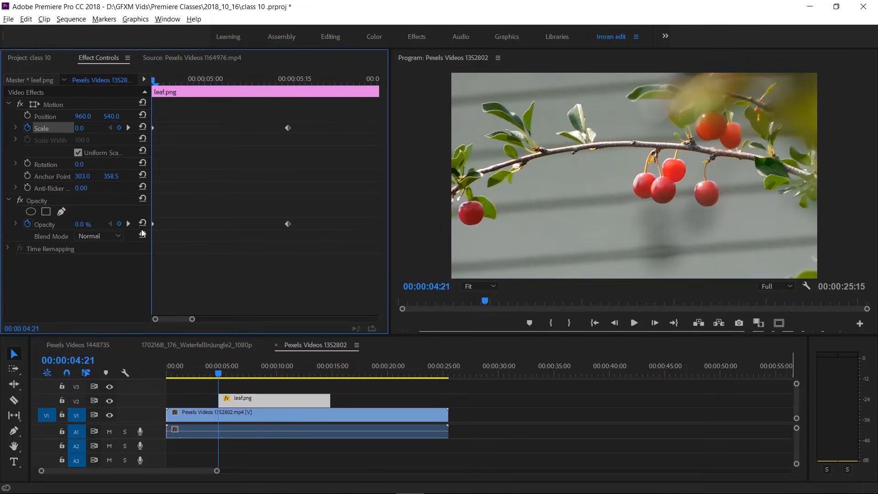
pyautogui.moveTo(216, 377)
pyautogui.mouseDown()
pyautogui.moveTo(207, 369)
pyautogui.moveTo(219, 368)
pyautogui.mouseUp()
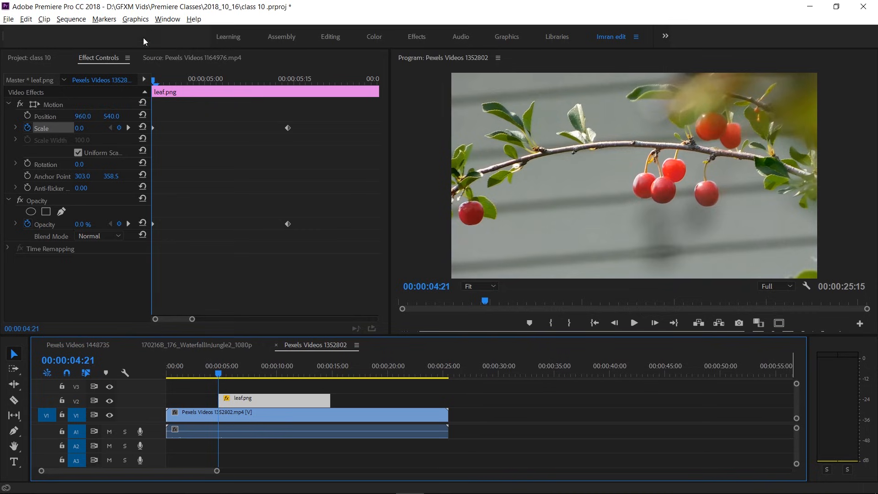
pyautogui.click(222, 377)
pyautogui.moveTo(221, 376); pyautogui.dragTo(227, 374)
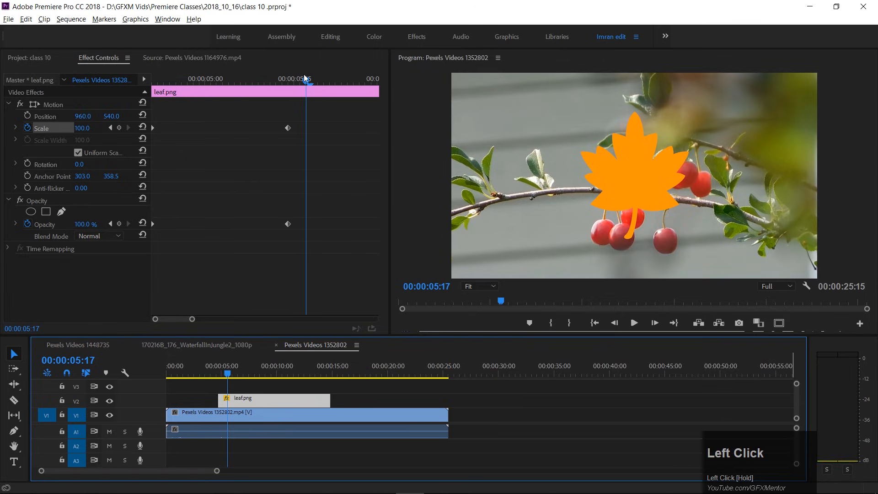
pyautogui.moveTo(303, 77); pyautogui.dragTo(293, 80)
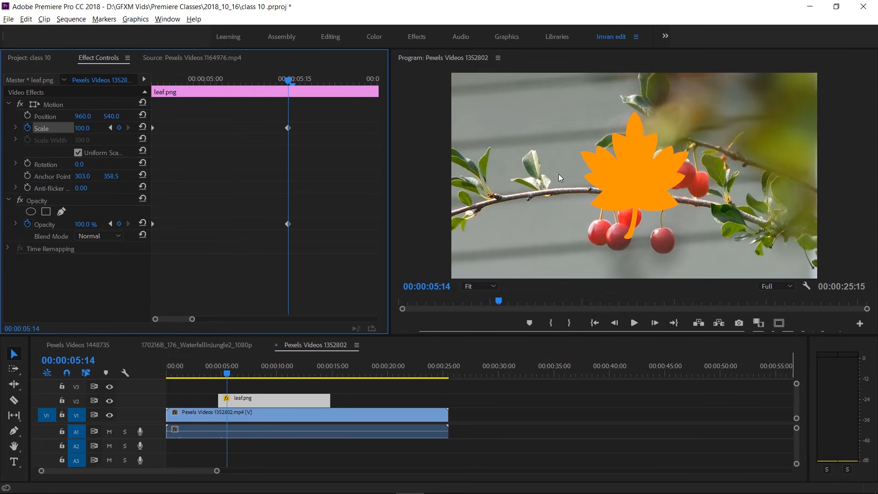
pyautogui.moveTo(267, 79); pyautogui.dragTo(286, 78)
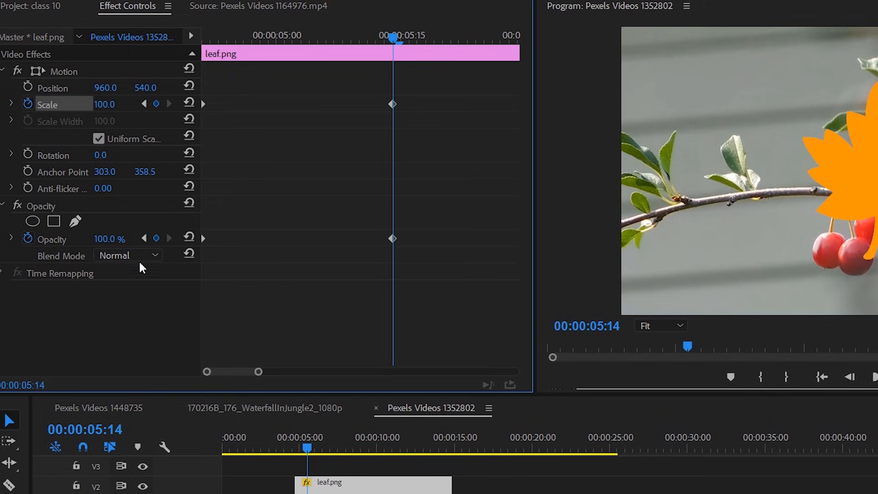
# - Try the Dissolve blend mode on the leaf, scrub through its entrance, and try Multiply at 00:00:05:22
pyautogui.click(145, 254)
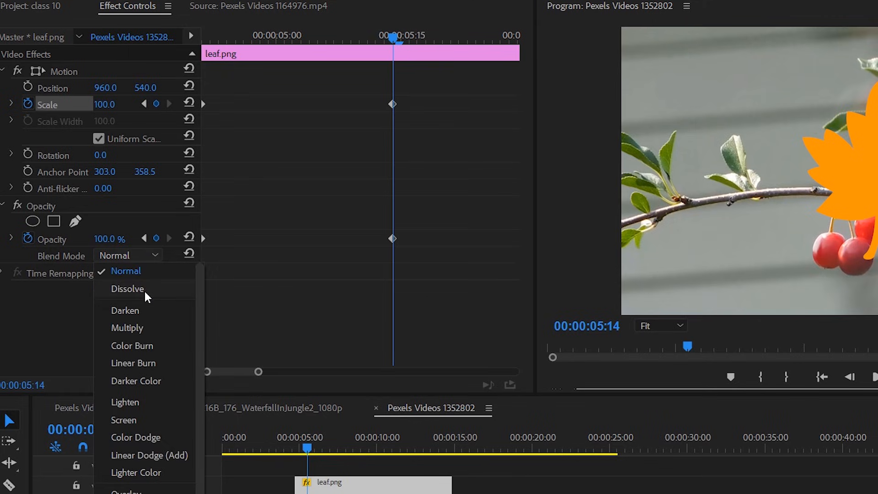
pyautogui.click(146, 292)
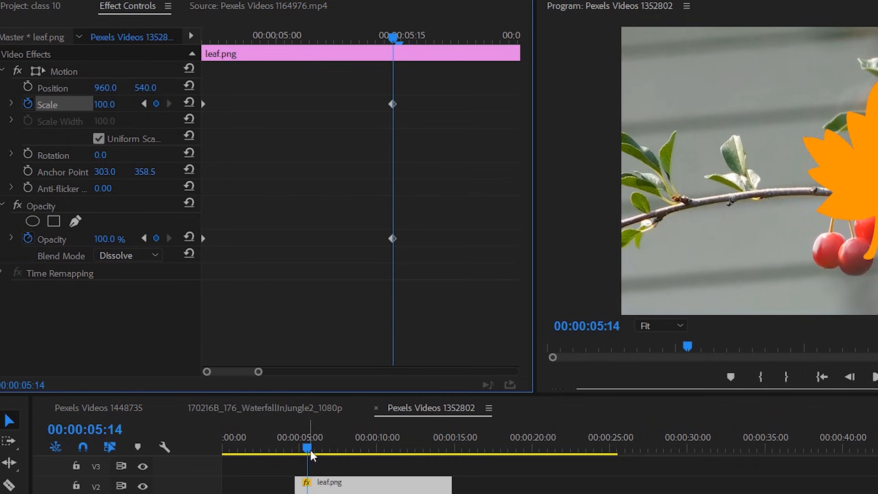
pyautogui.moveTo(302, 449); pyautogui.dragTo(302, 449)
pyautogui.moveTo(224, 374); pyautogui.dragTo(231, 375)
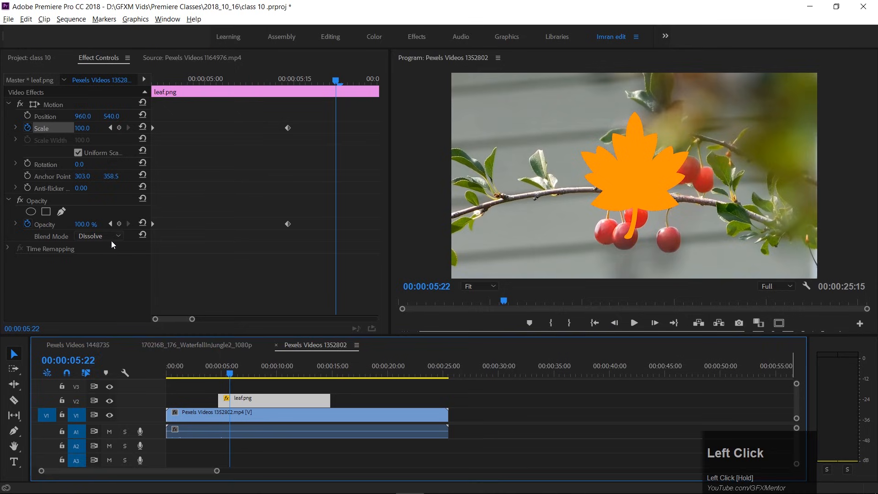
pyautogui.click(110, 237)
pyautogui.click(109, 277)
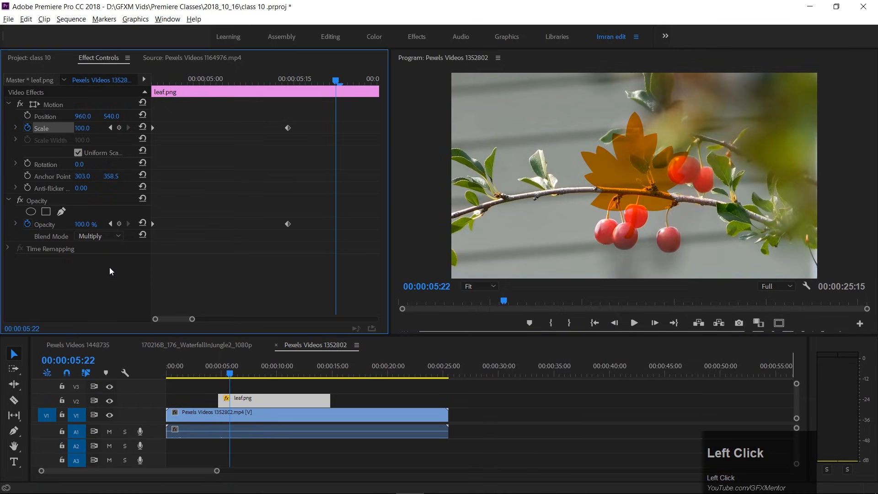
# - Set the leaf's Blend Mode to Overlay, play the animation from 00:00:04:15, and return to the clip's start
pyautogui.click(109, 235)
pyautogui.click(109, 368)
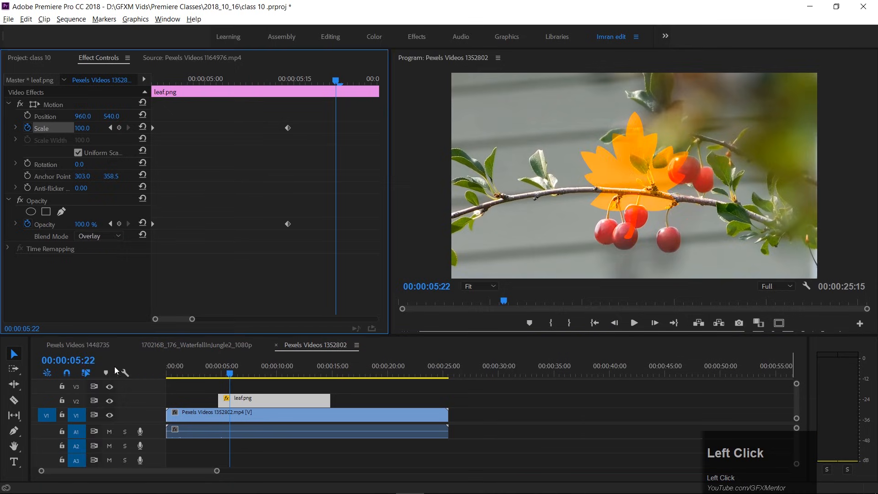
pyautogui.click(216, 376)
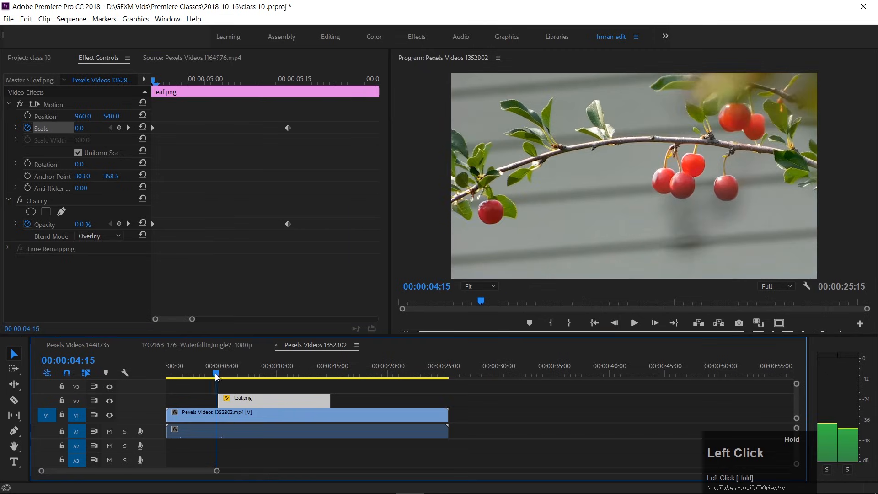
pyautogui.press('space')
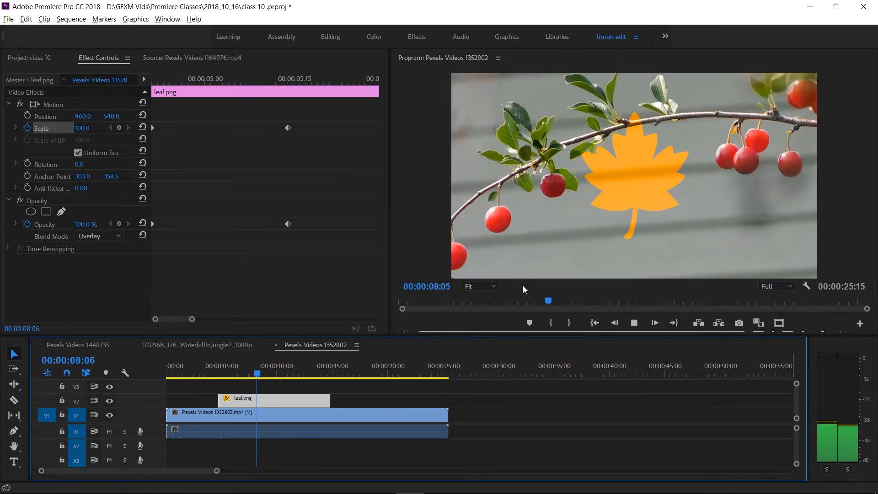
pyautogui.click(252, 375)
pyautogui.moveTo(251, 373); pyautogui.dragTo(218, 374)
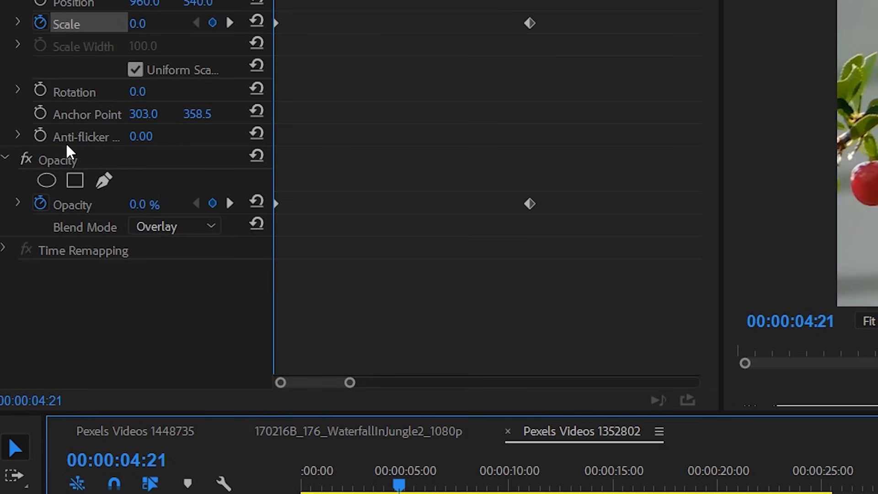
pyautogui.moveTo(138, 138)
pyautogui.mouseDown()
pyautogui.moveTo(186, 138)
pyautogui.moveTo(139, 138)
pyautogui.mouseUp()
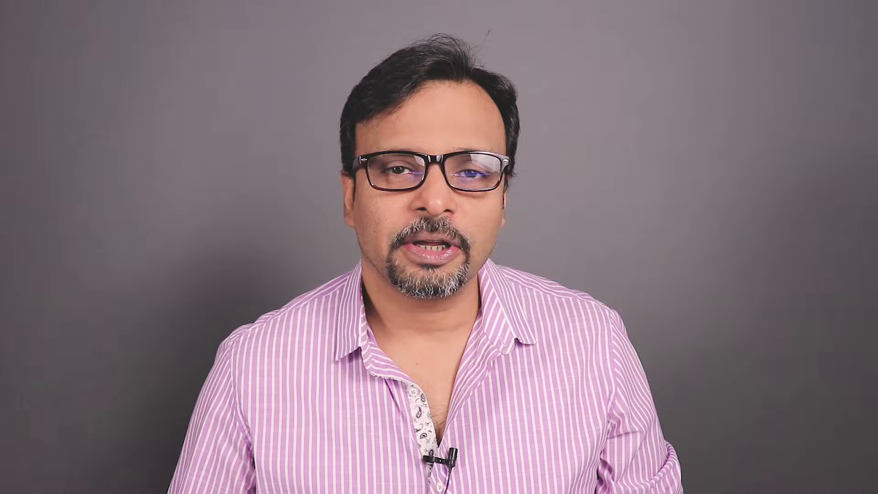